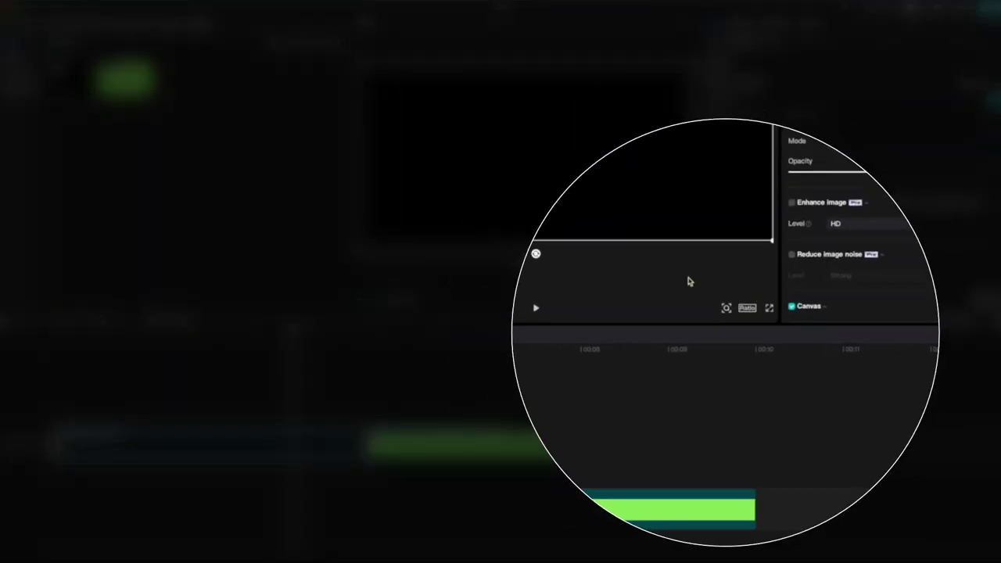
Leave the aspect ratio unchanged, add a default text clip above the black clip, and lengthen it.
click(749, 309)
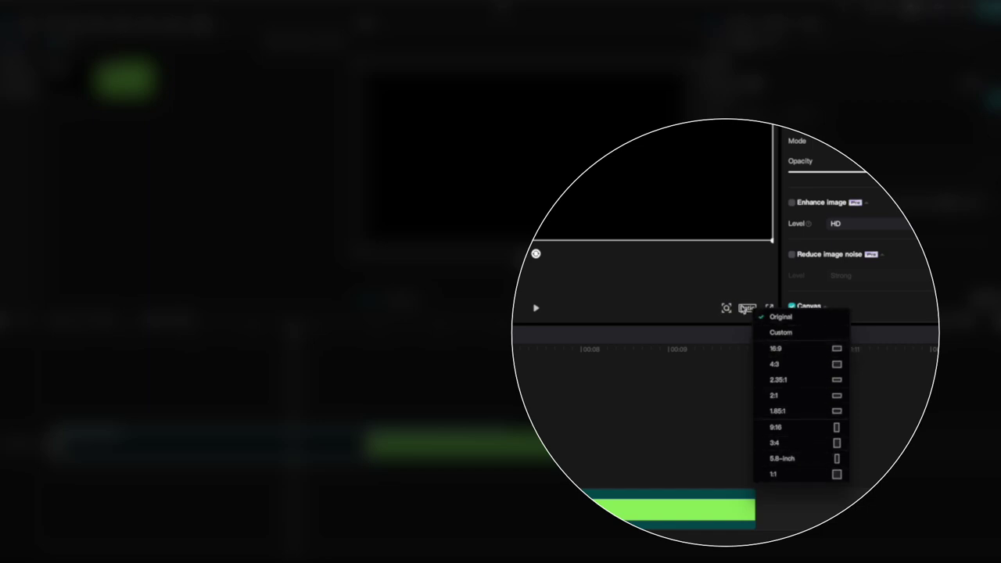
click(745, 310)
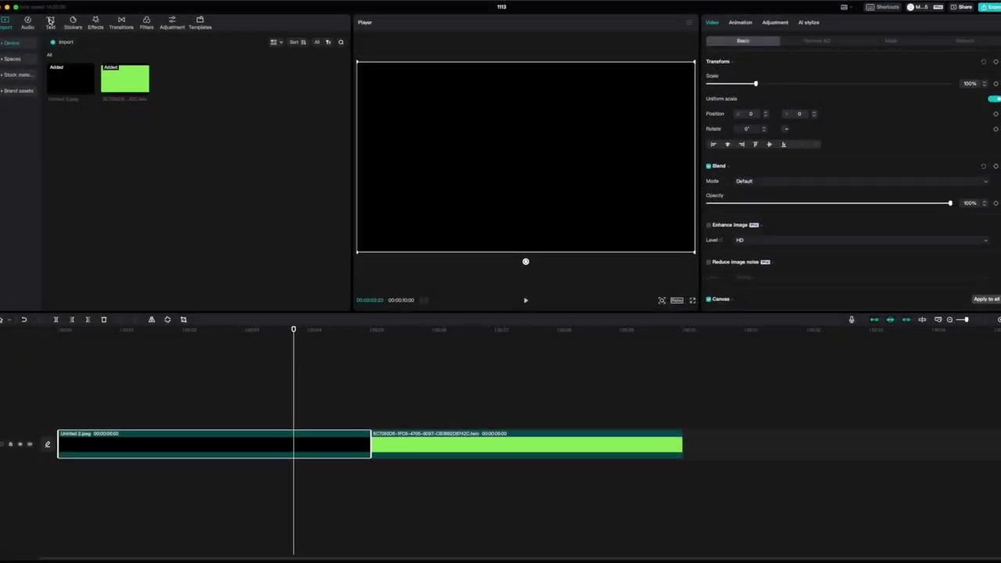
click(50, 20)
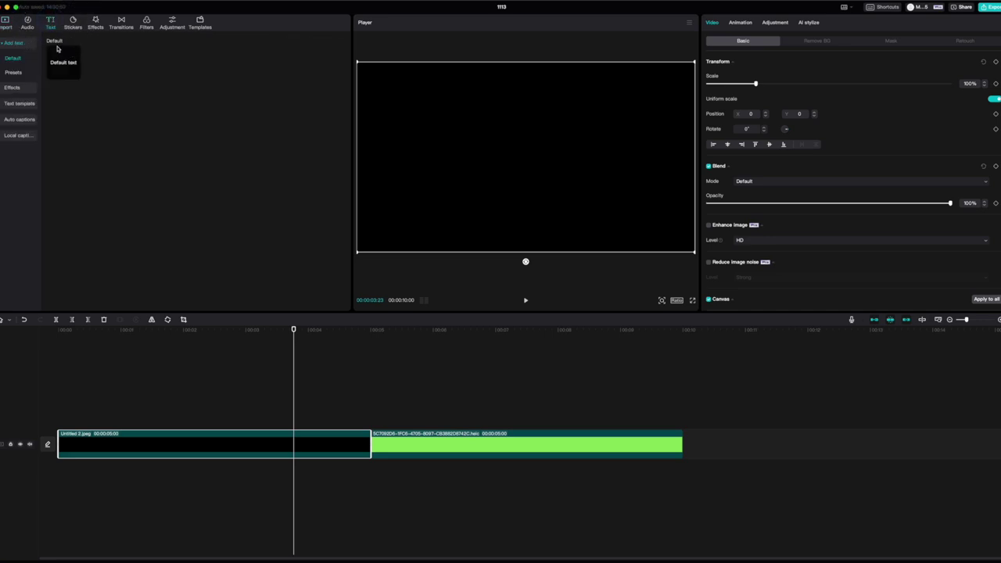
drag(70, 74, 104, 420)
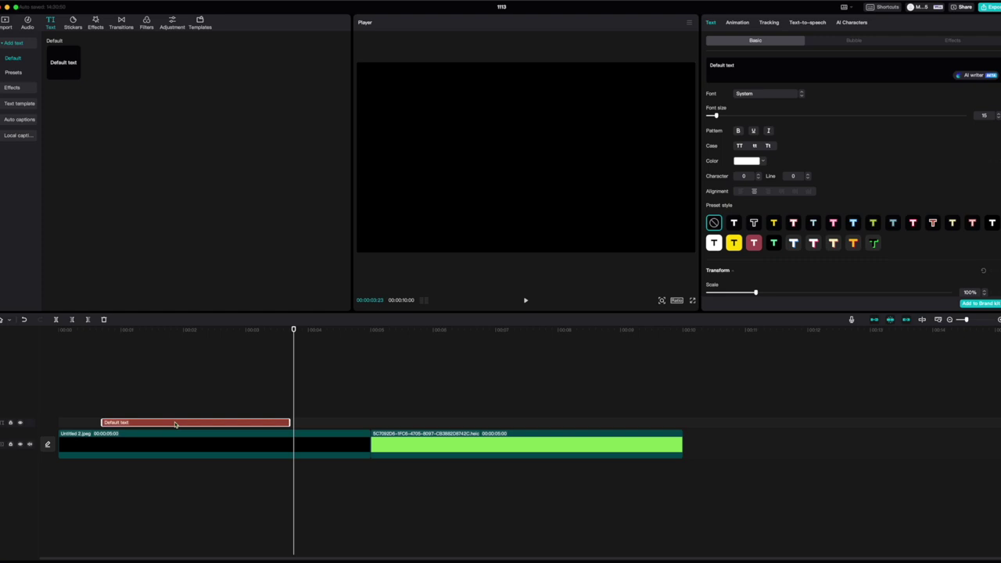
drag(287, 422, 319, 423)
Replace the placeholder words with 'MATT BLAK'.
click(509, 163)
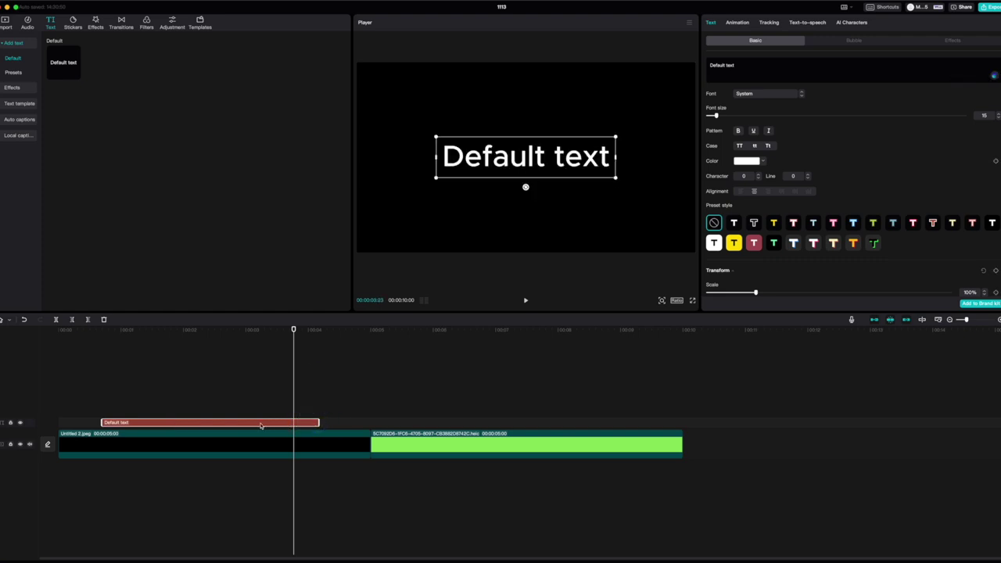
double_click(509, 163)
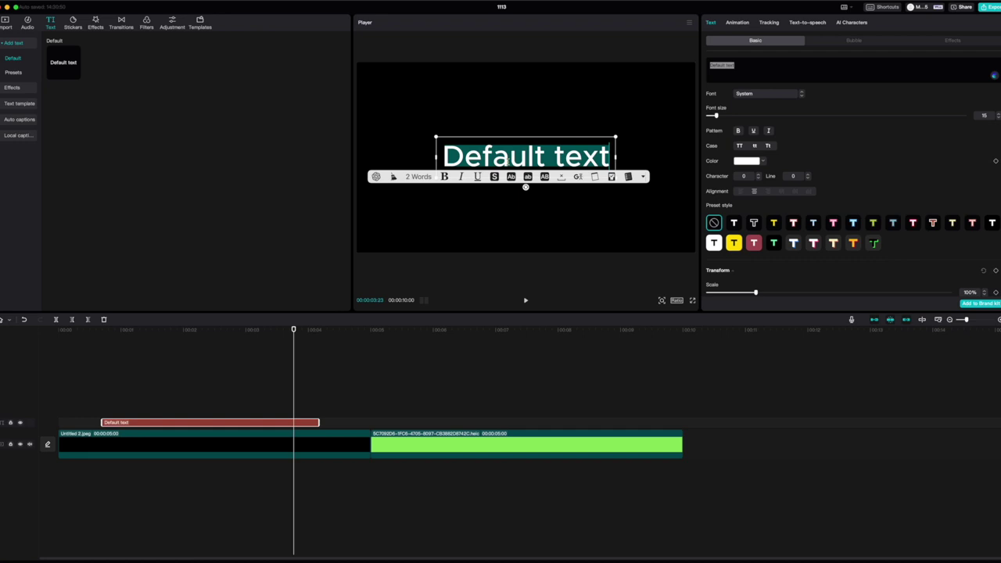
text(MATT BLAK)
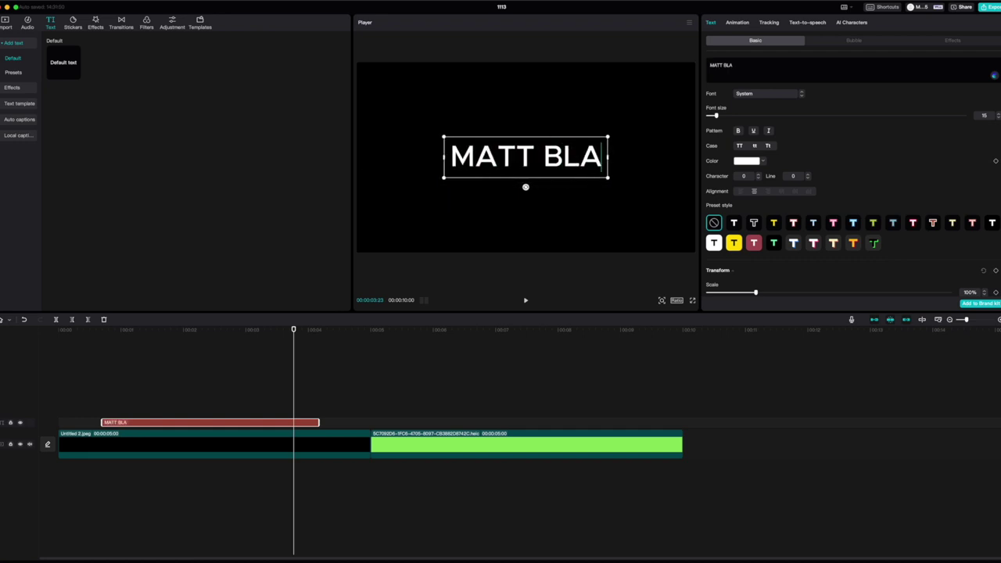
Set the title font to GARALAMA-Regular and enlarge it to size 18.
click(758, 95)
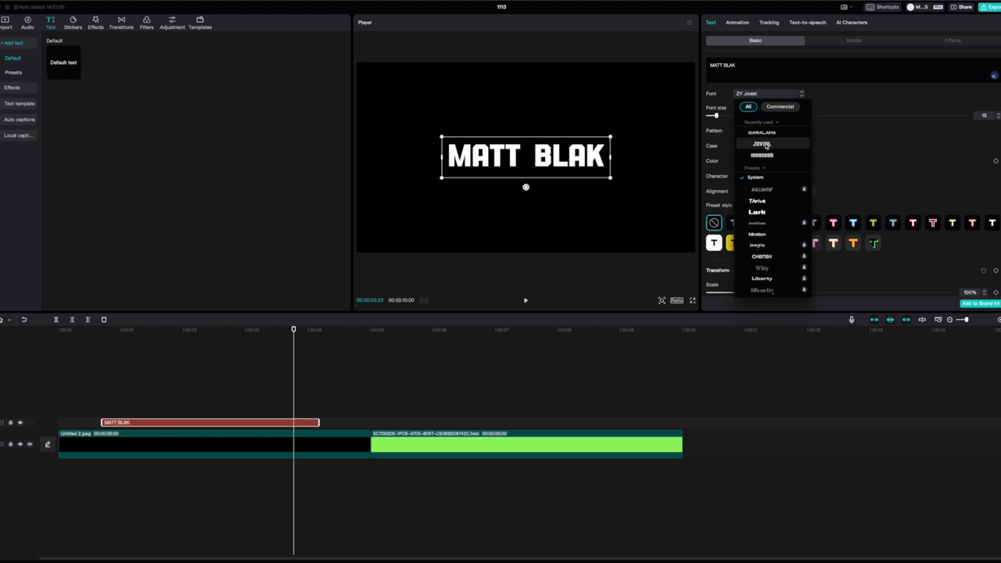
click(763, 133)
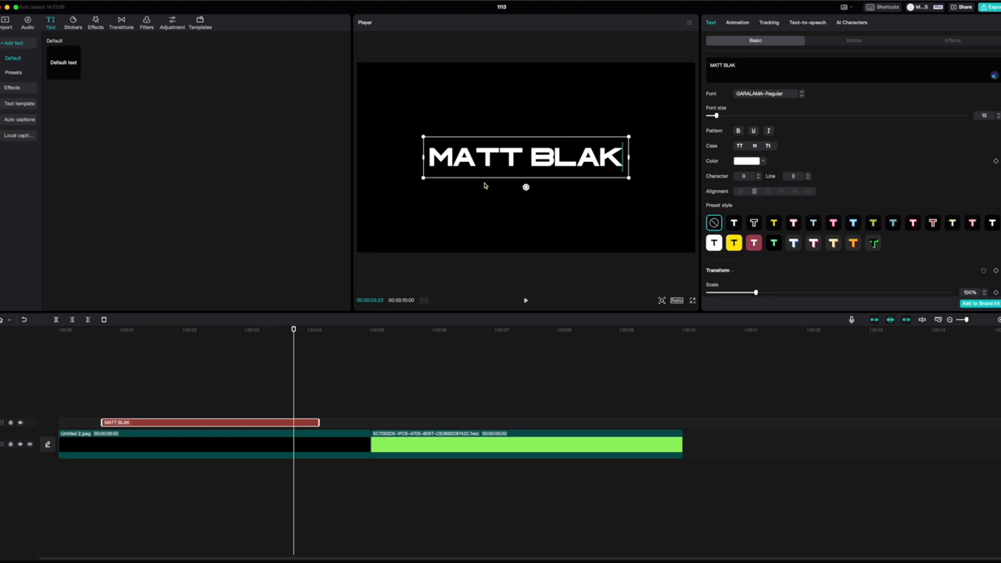
drag(716, 116, 720, 116)
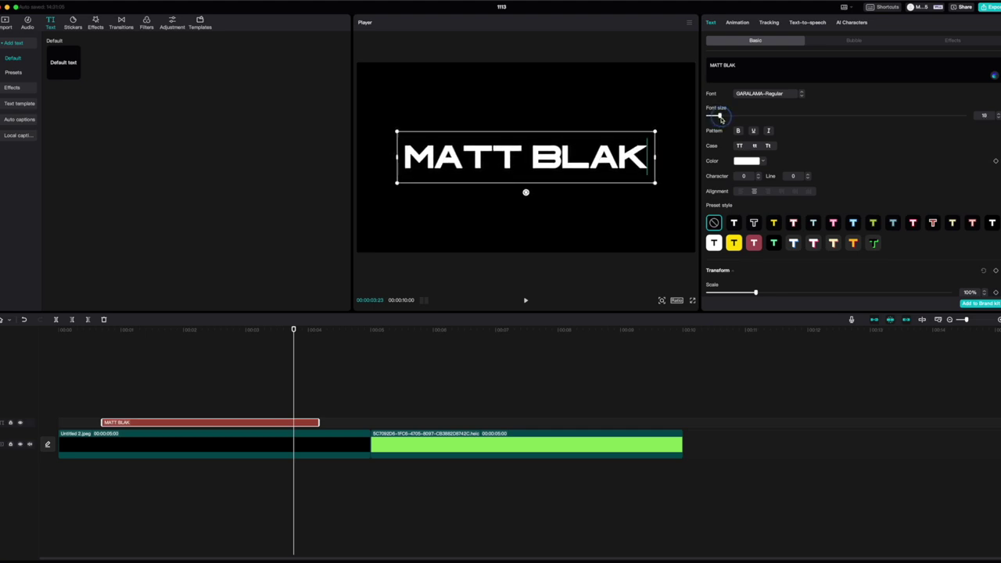
click(215, 415)
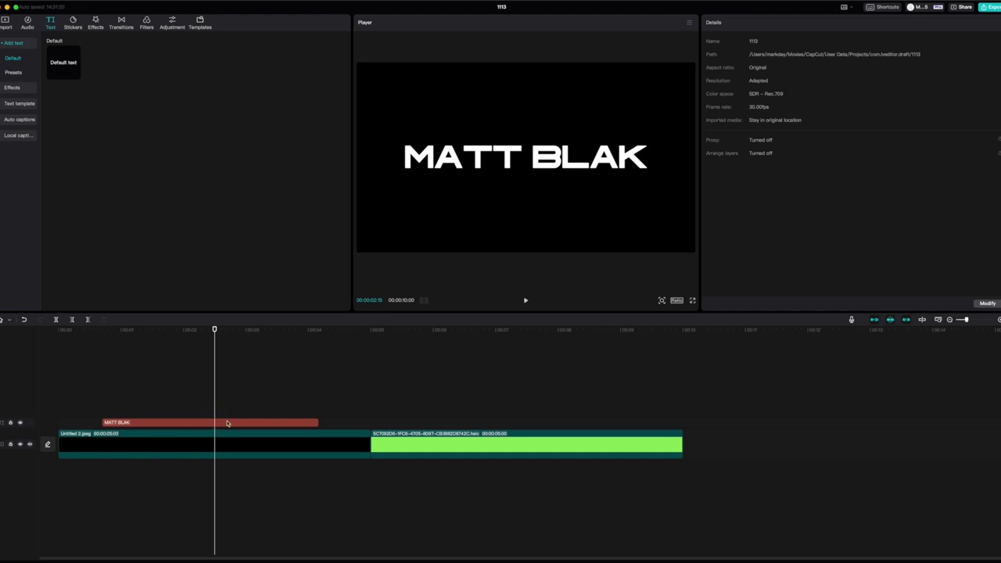
Apply a 0.9-second Stroke Fill In animation to the MATT BLAK text clip.
click(227, 423)
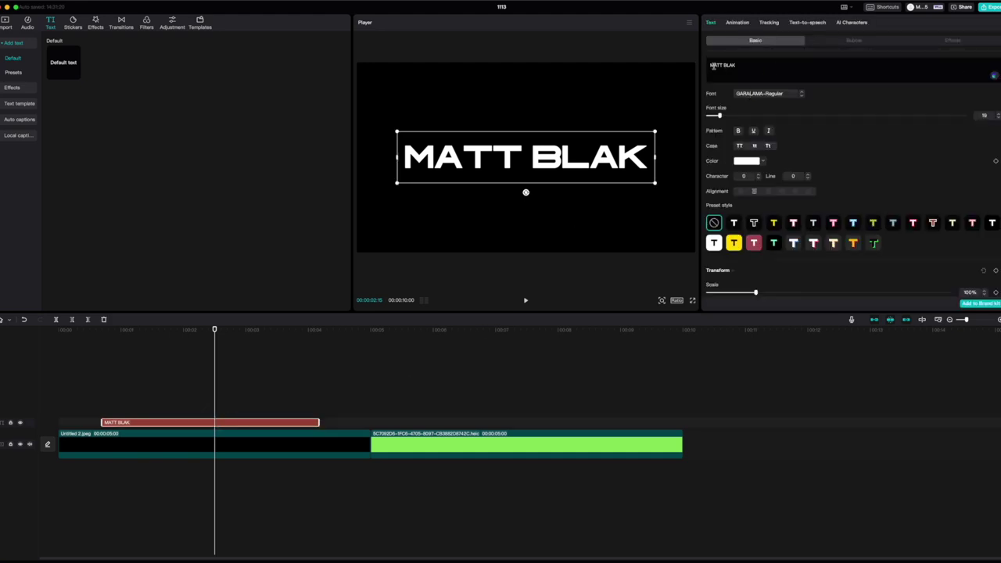
click(737, 23)
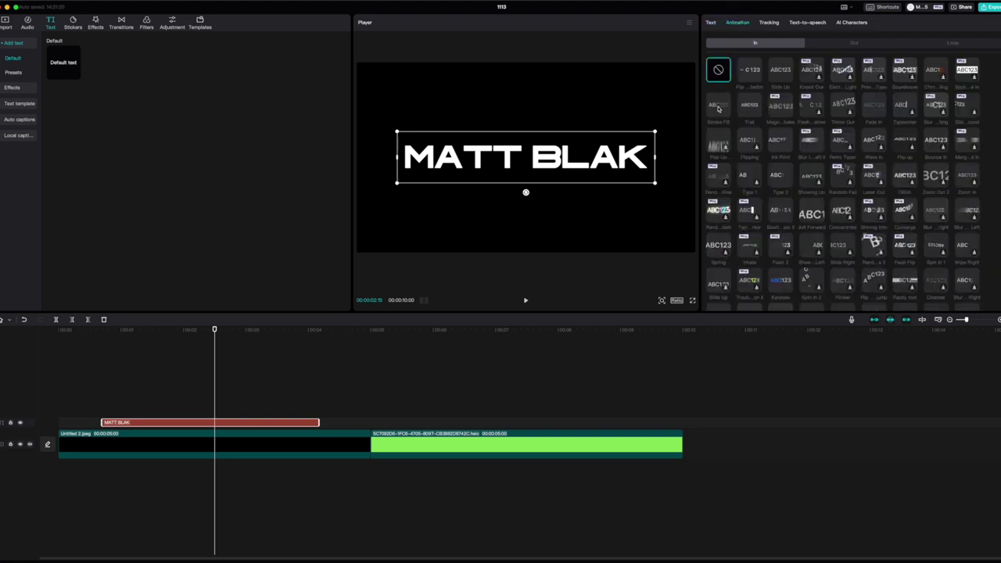
click(716, 109)
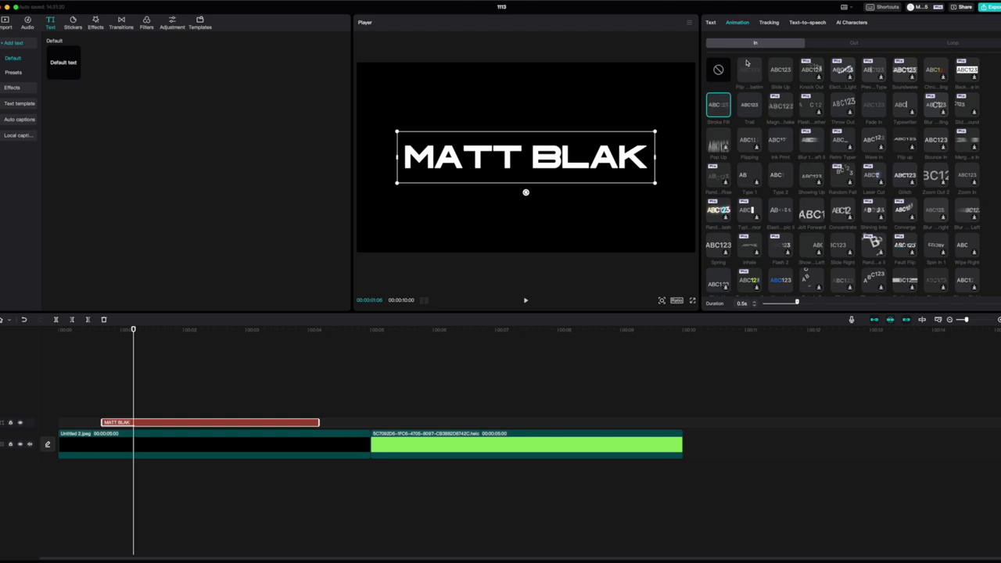
mouse_move(799, 304)
mouse_down()
mouse_move(830, 309)
mouse_move(815, 307)
mouse_up()
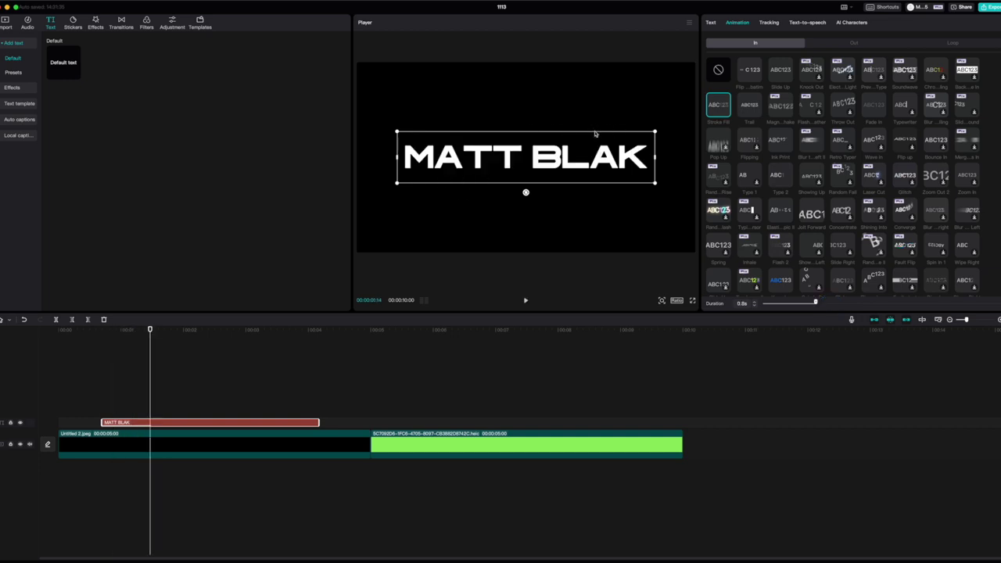
click(831, 44)
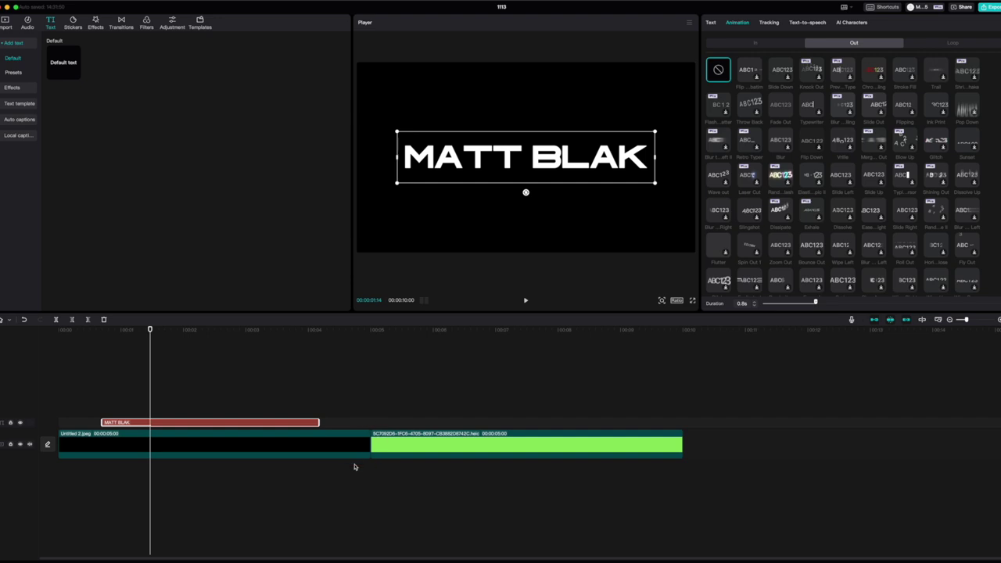
Browse the transitions library and try the Vertical Blur transition.
click(121, 22)
scroll(228, 140, down, 2)
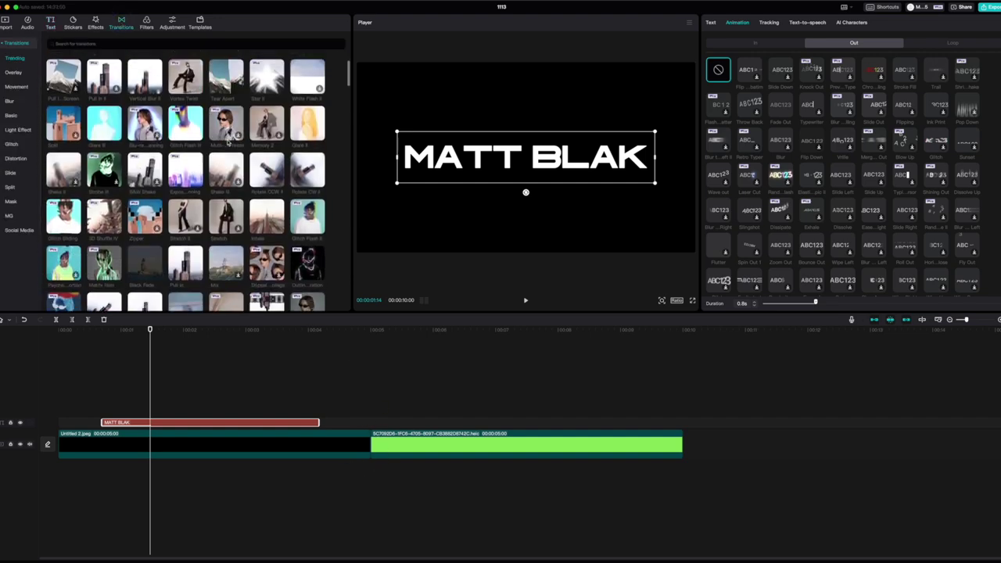
scroll(228, 140, down, 10)
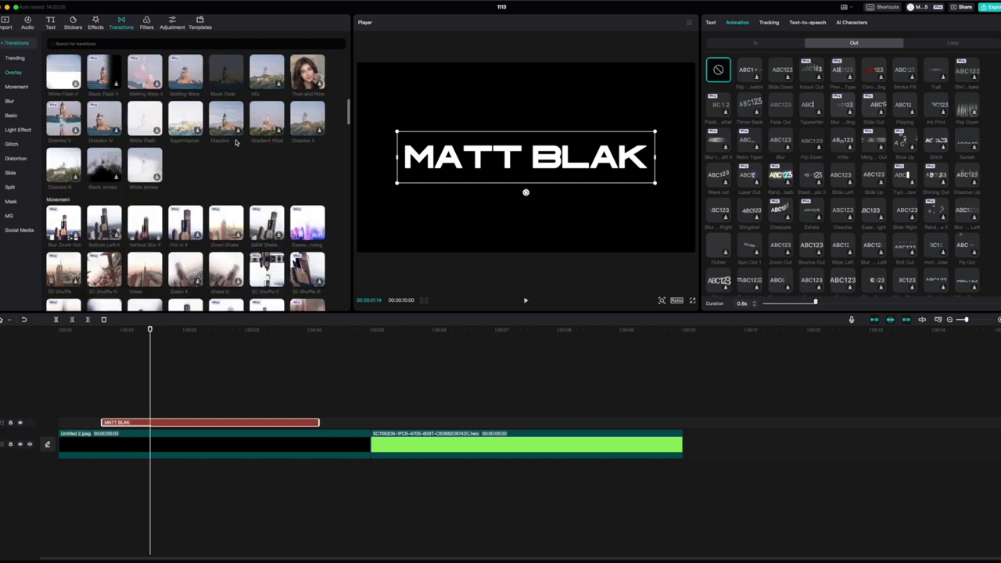
scroll(236, 142, down, 10)
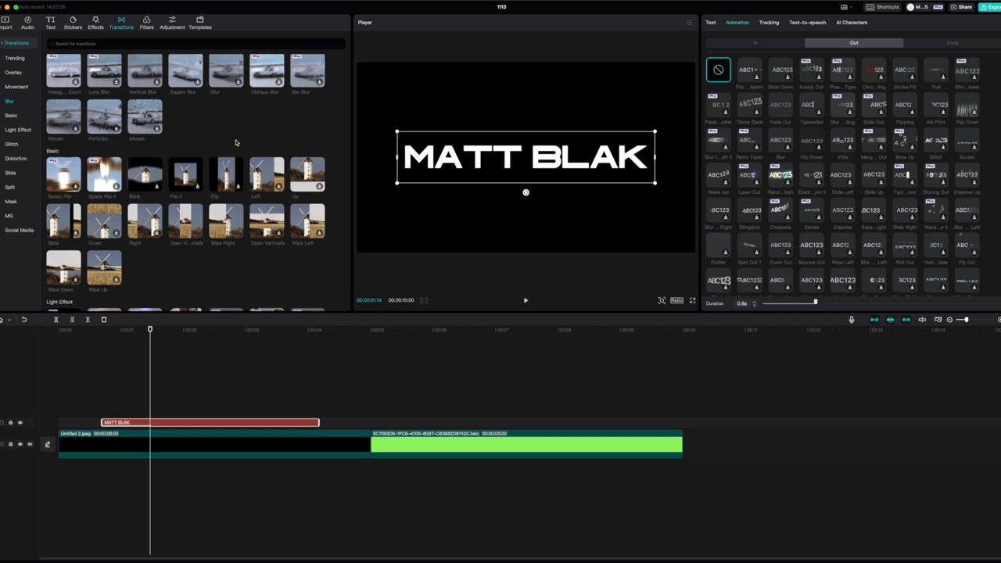
scroll(224, 134, up, 1)
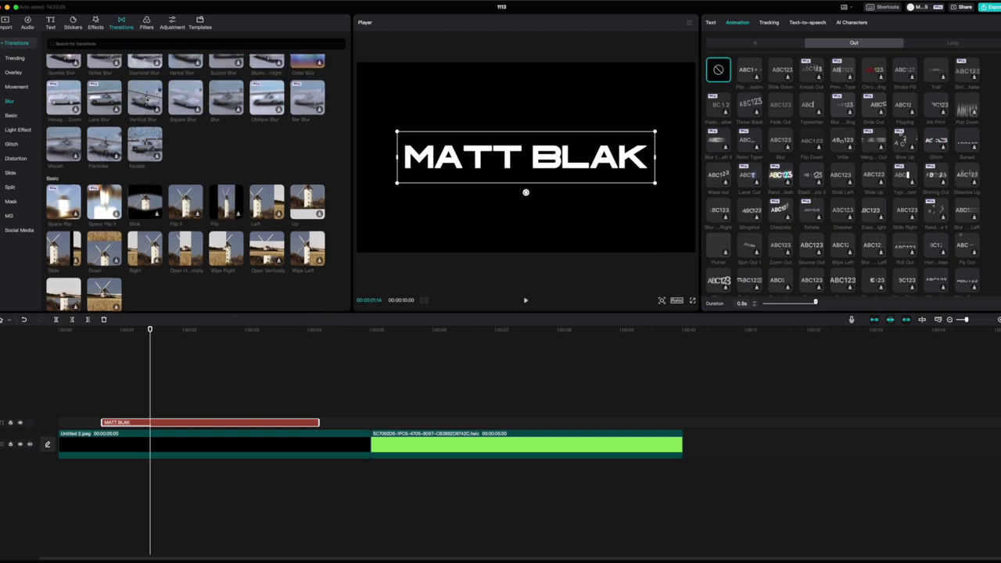
scroll(146, 100, up, 1)
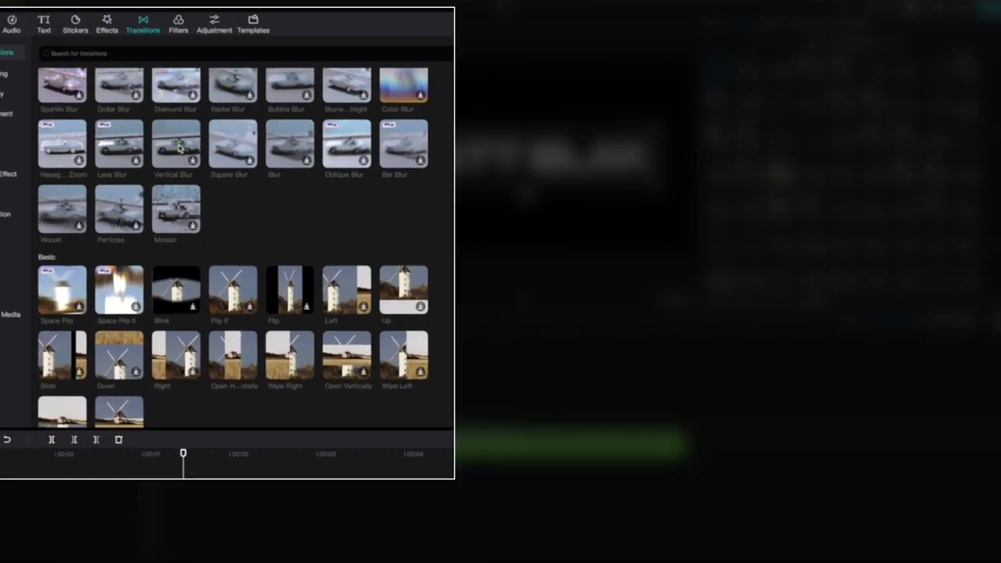
click(179, 149)
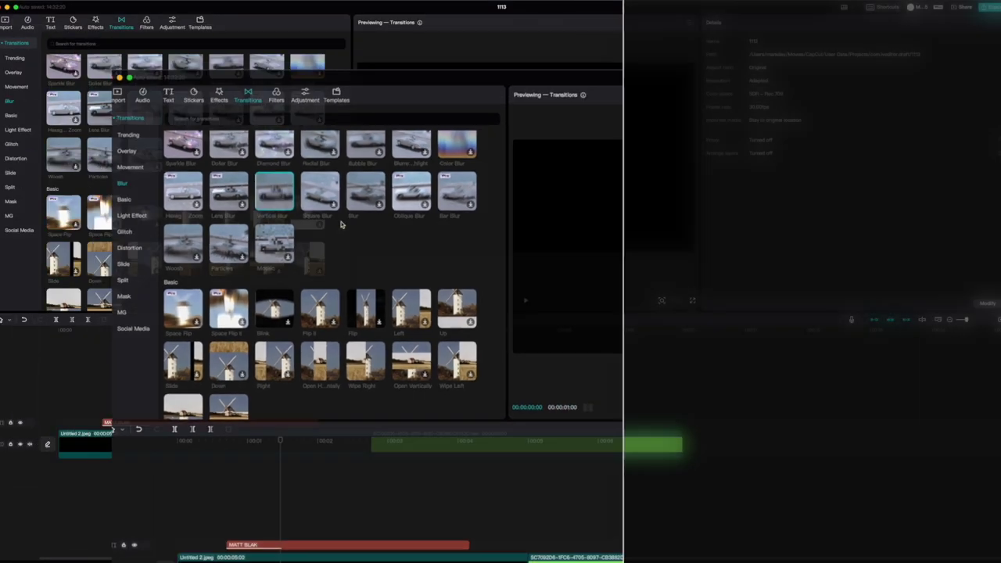
Scroll down to the Slide transitions and preview the Open transition.
scroll(239, 137, down, 5)
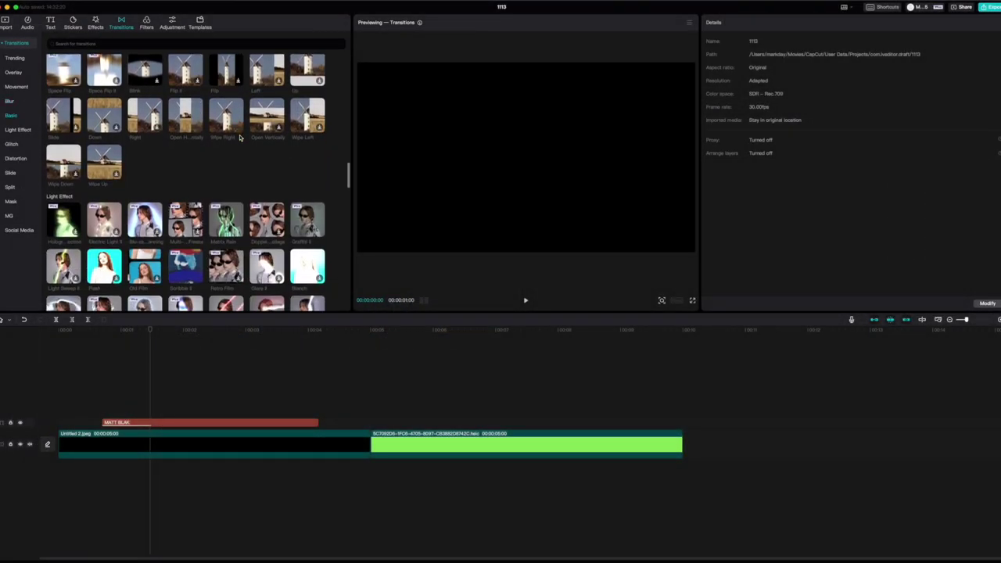
scroll(239, 138, down, 5)
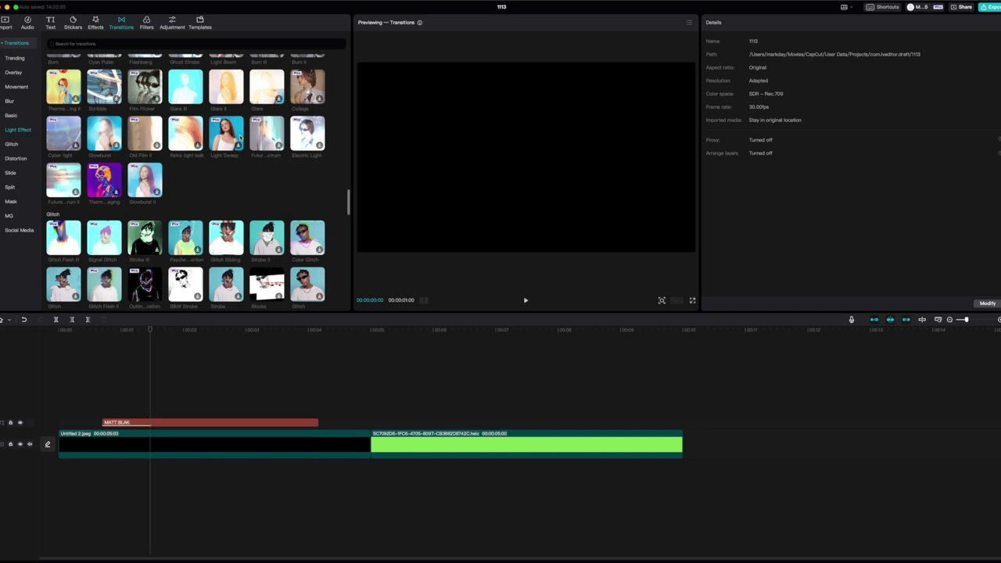
scroll(240, 138, down, 5)
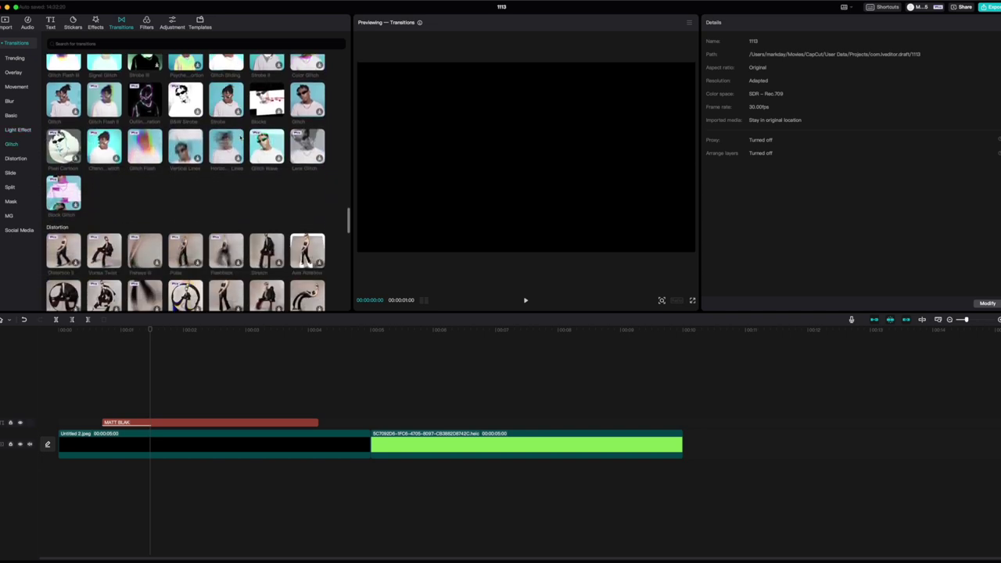
scroll(239, 137, down, 5)
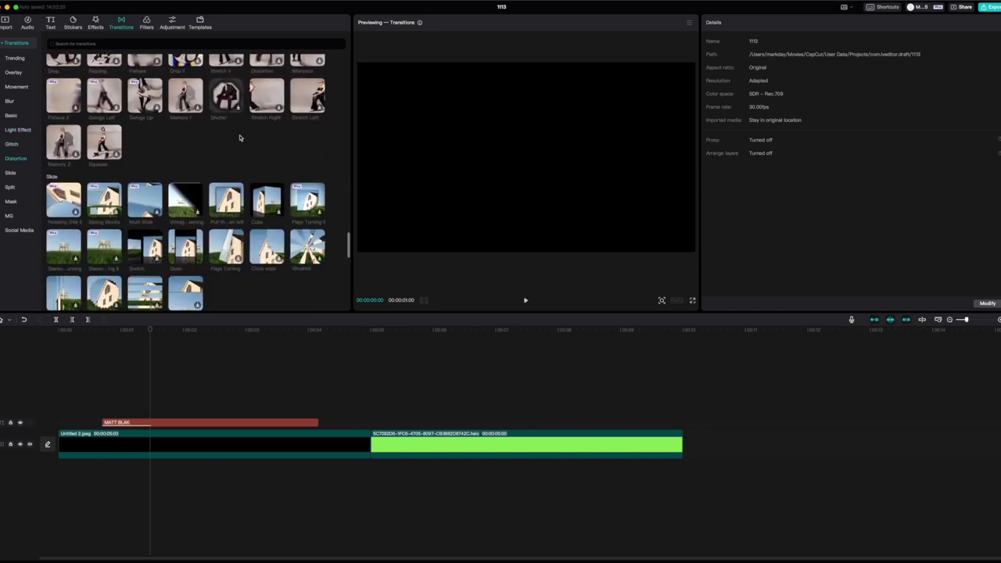
scroll(239, 138, down, 1)
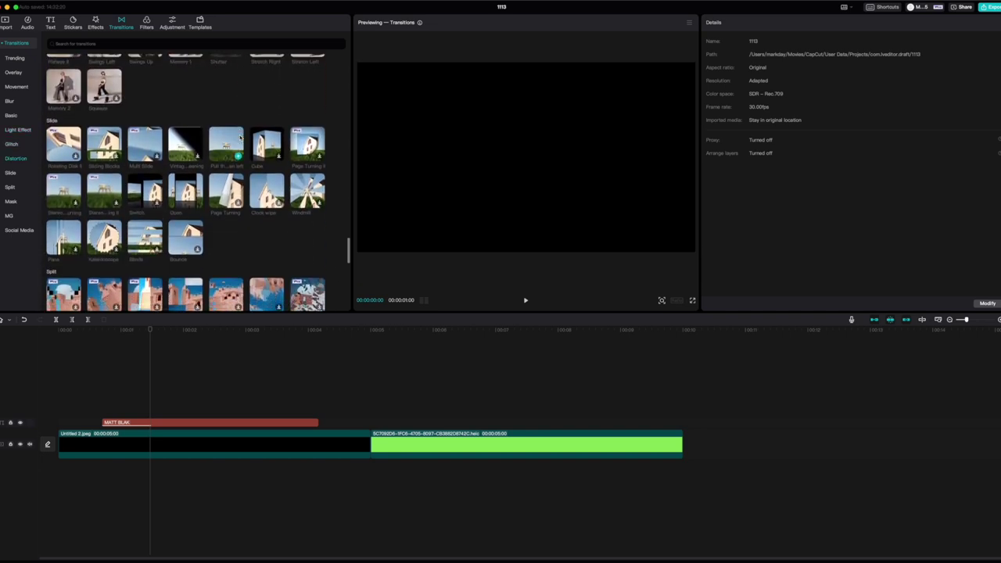
click(185, 197)
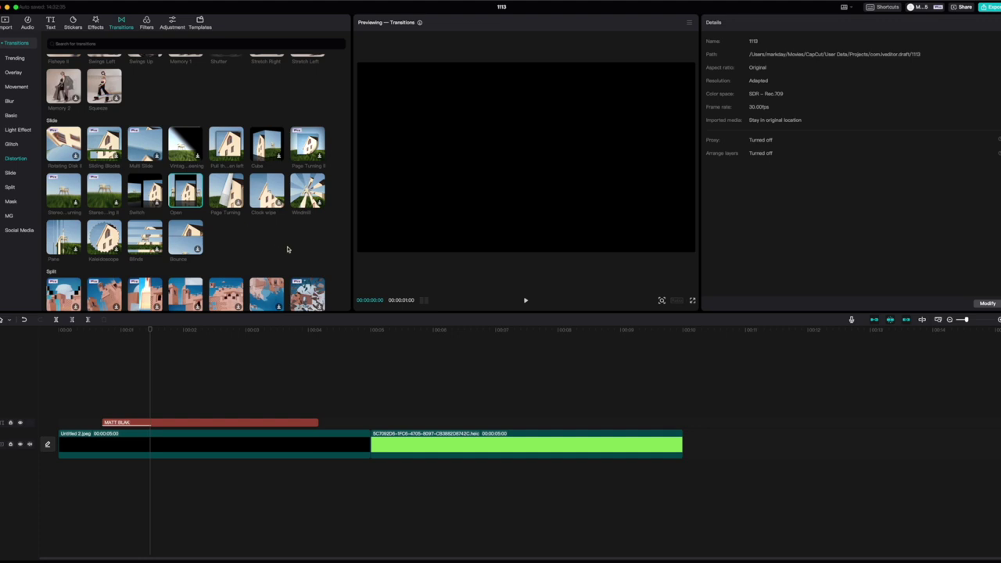
scroll(288, 250, down, 1)
scroll(287, 249, up, 1)
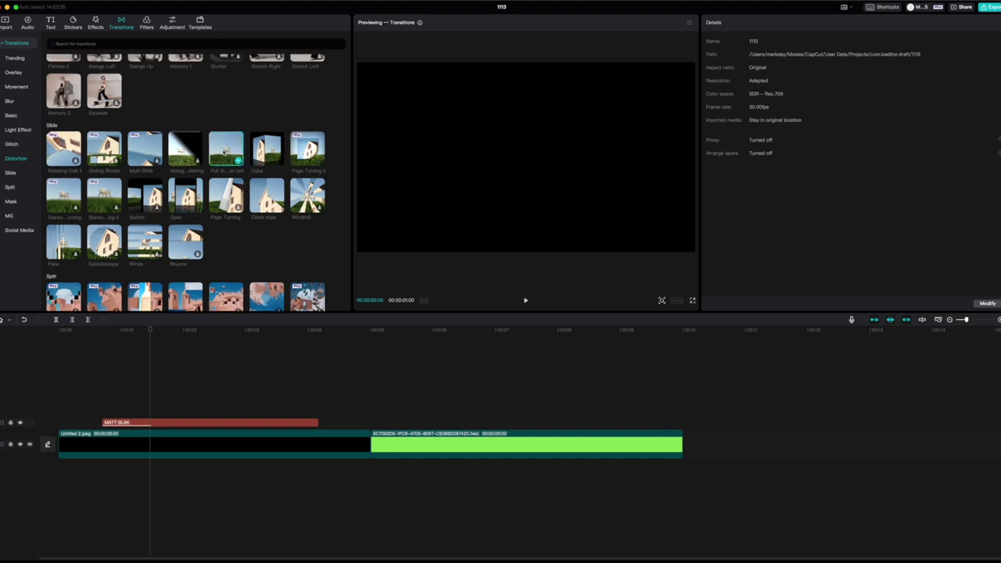
Drop a 0.5s Pull the screen left transition between the black and green clips, accepting duplicate frames.
drag(226, 149, 348, 397)
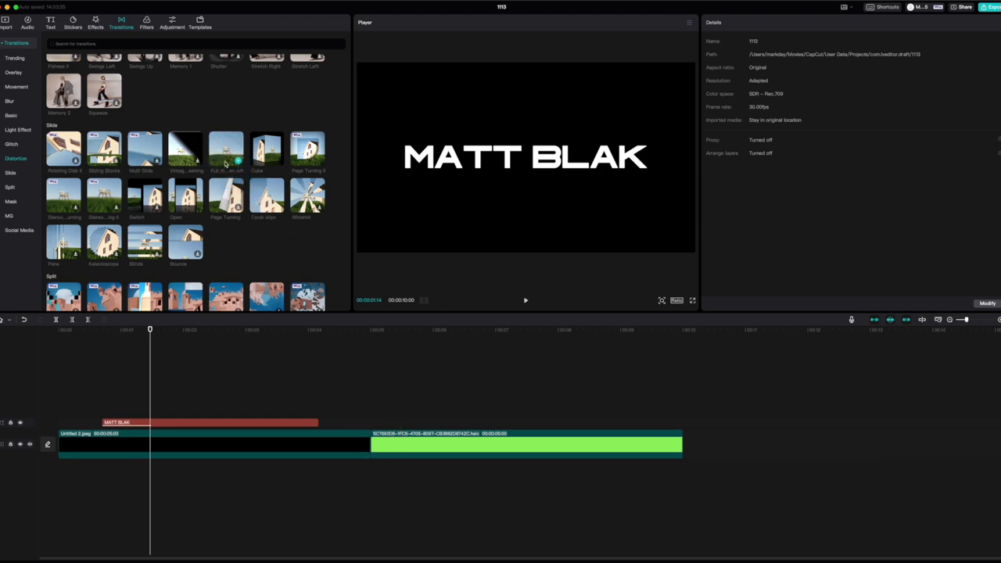
click(237, 163)
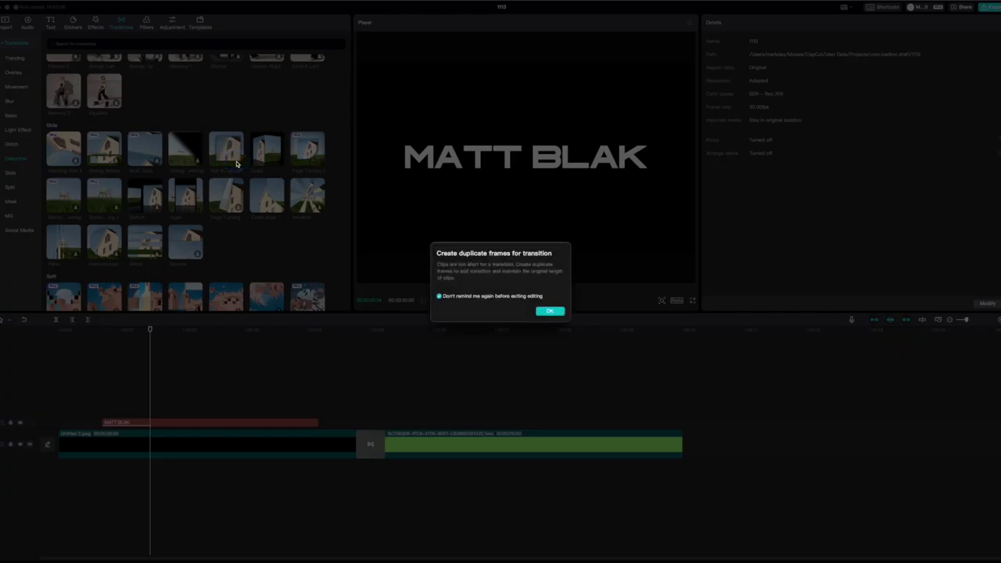
click(551, 312)
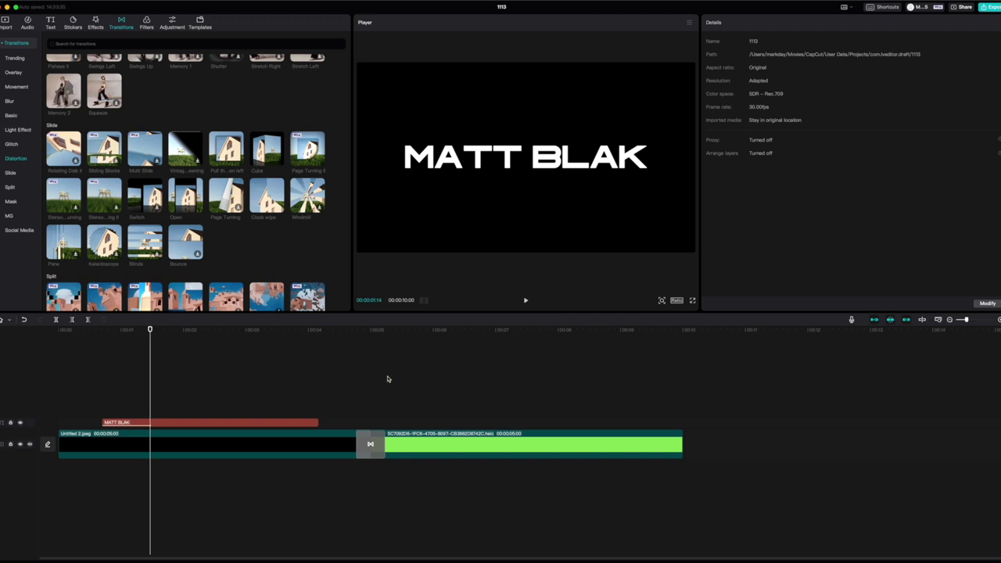
click(358, 440)
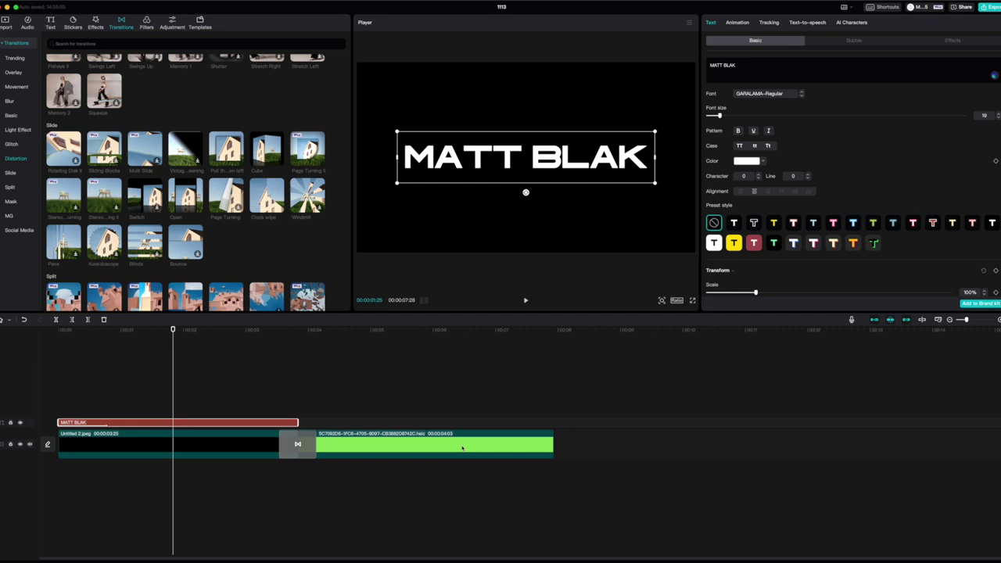
Colour the MATT BLAK text lime green (A2E271) by sampling the green clip.
click(748, 162)
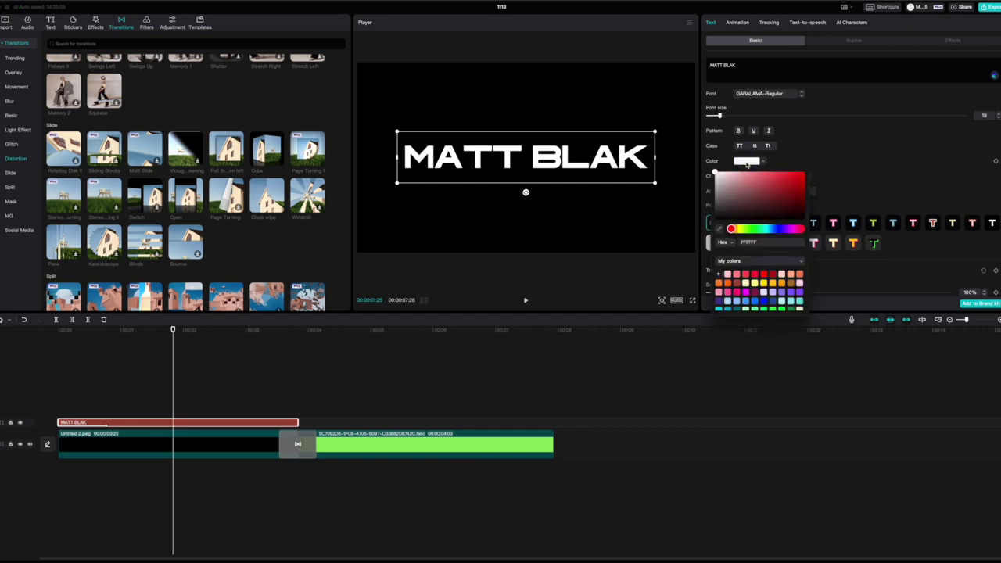
click(720, 230)
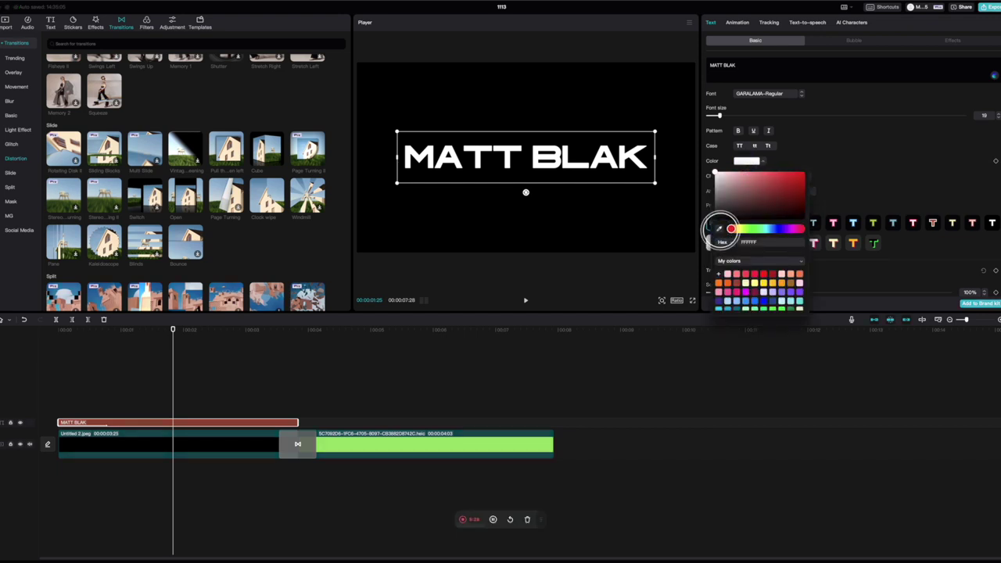
click(496, 445)
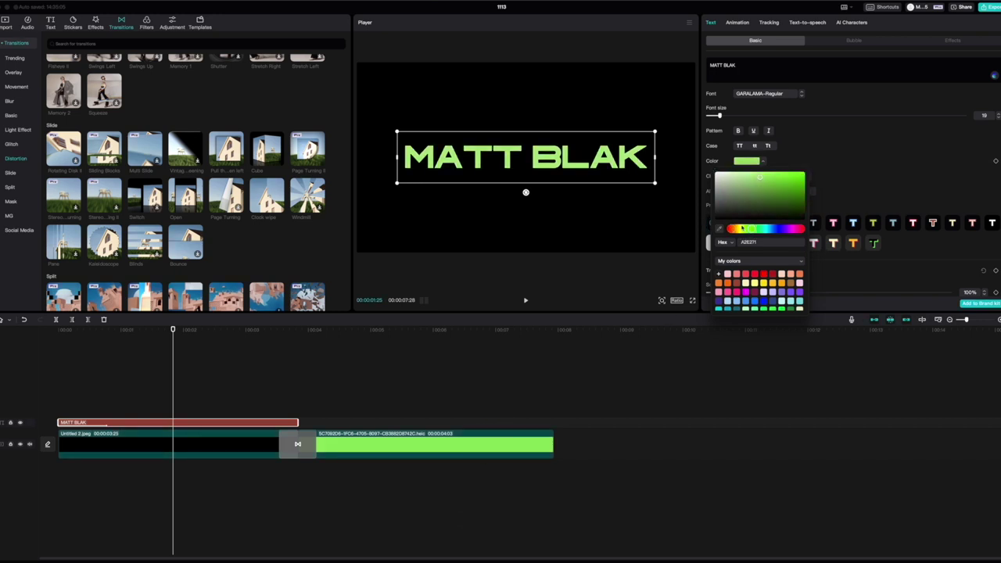
click(744, 162)
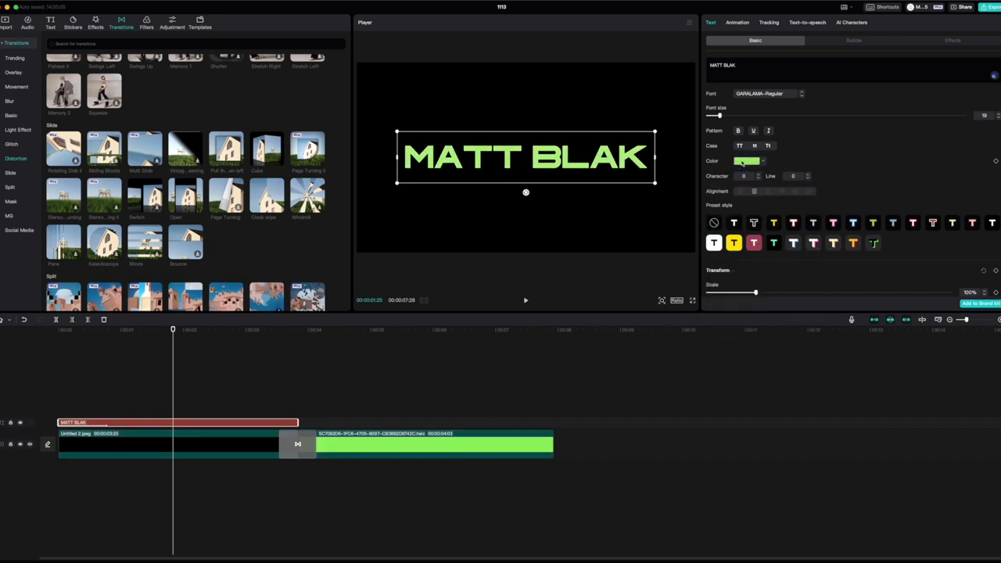
Play the intro from the start to preview the green title and transition.
click(58, 332)
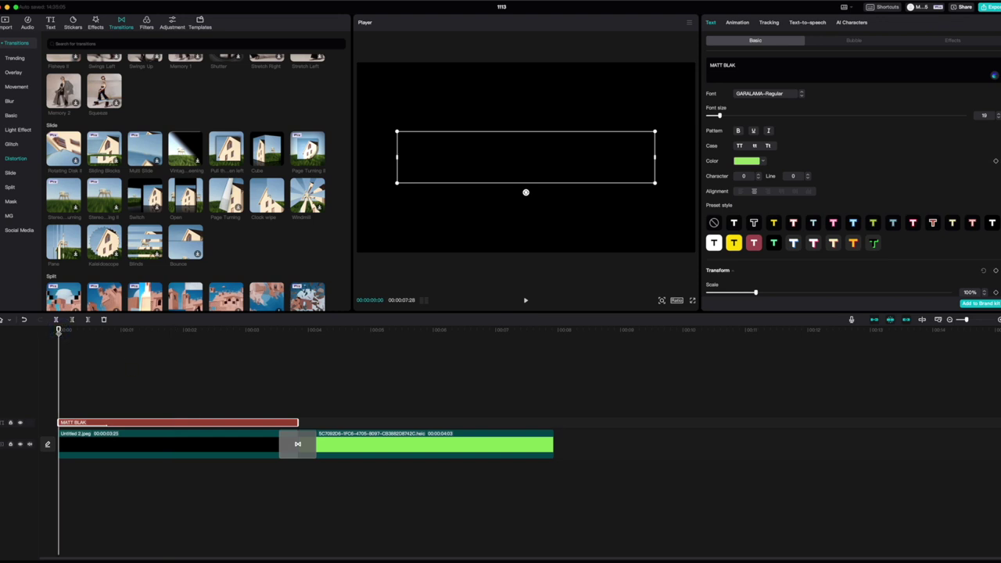
key(space)
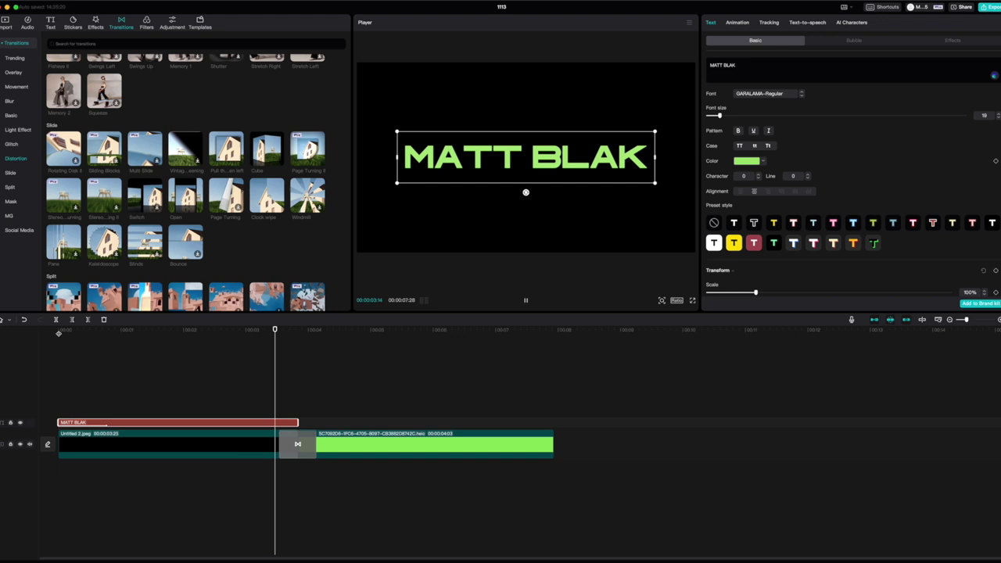
click(270, 422)
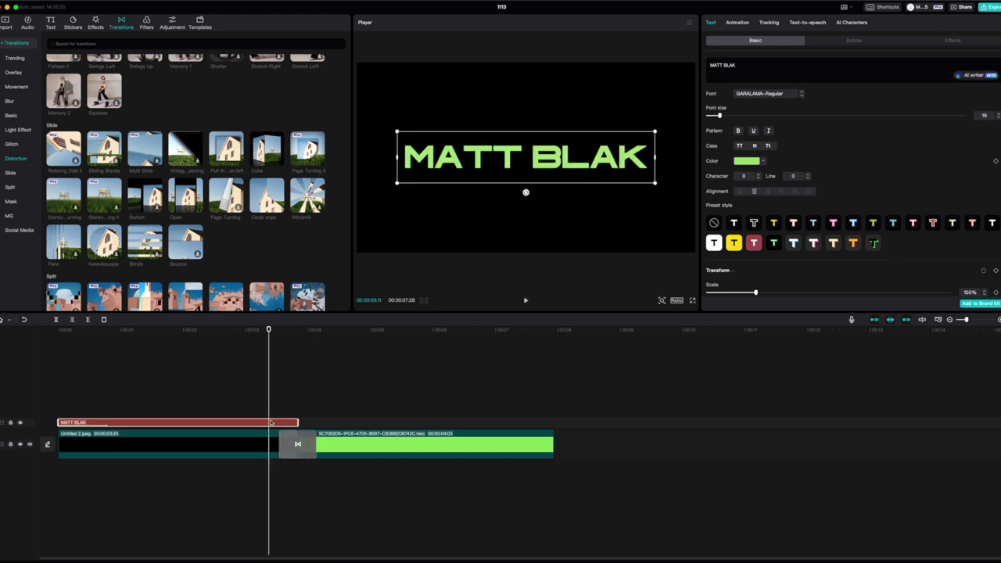
Copy the MATT BLAK text clip and move the playhead to the green clip's start.
right_click(261, 423)
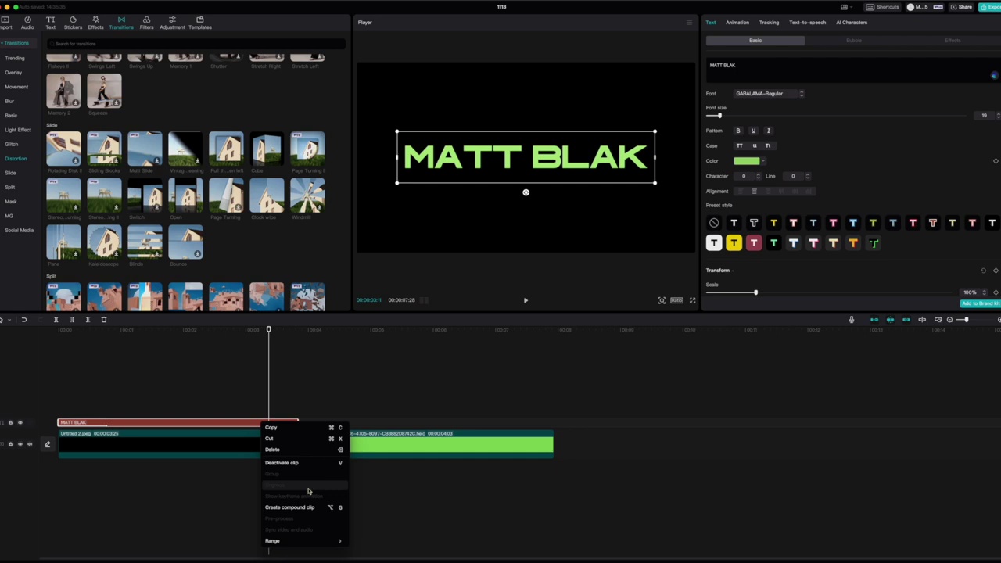
click(302, 428)
click(302, 404)
drag(269, 329, 298, 329)
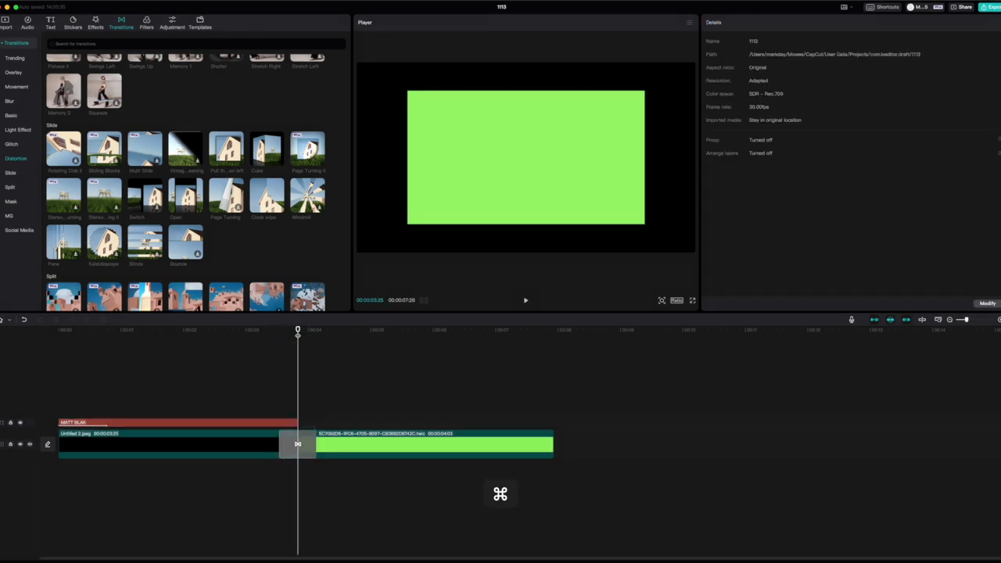
Paste the title copy over the green clip and set its text colour to black (000000).
key(super+v)
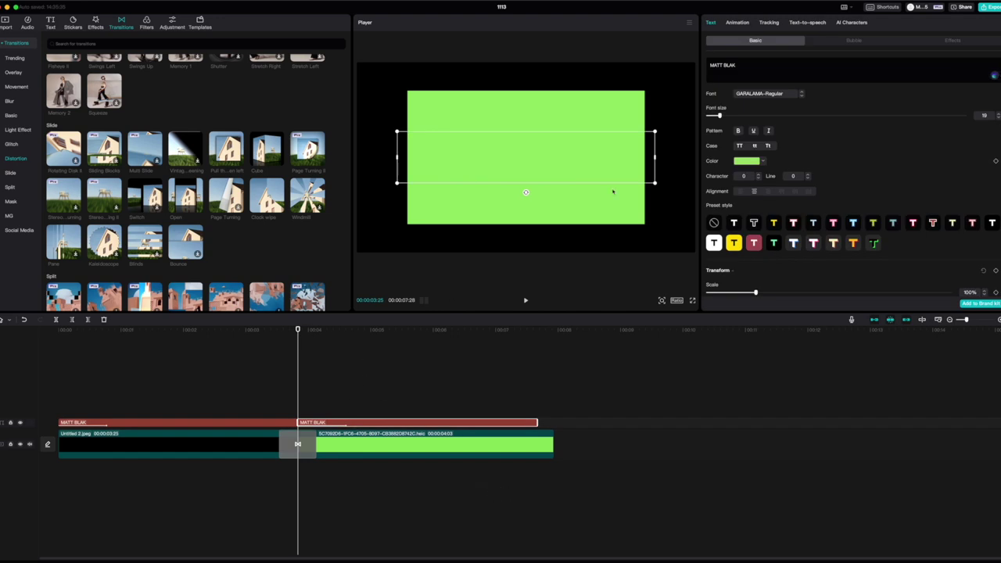
click(746, 162)
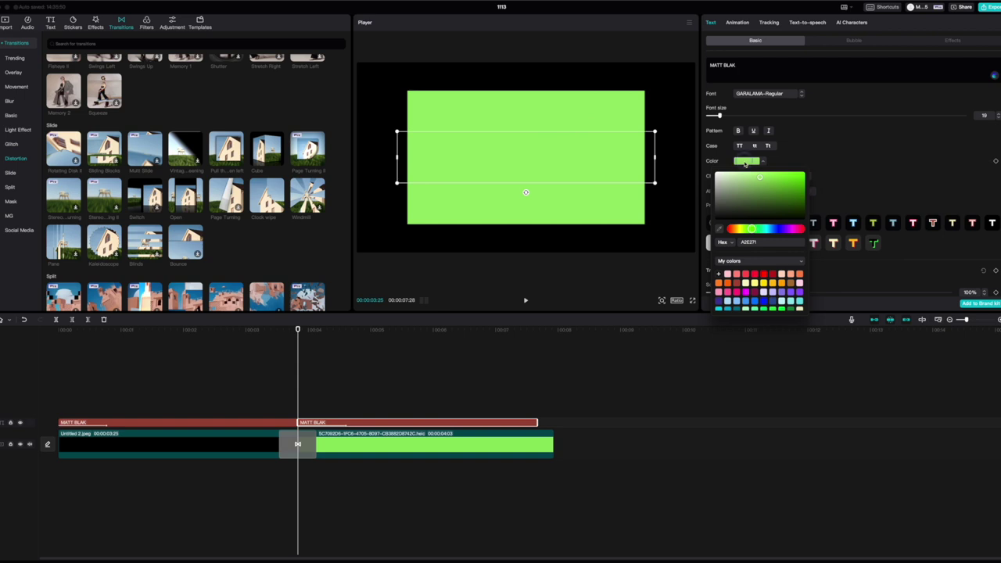
click(746, 162)
click(746, 162)
drag(759, 179, 814, 228)
key(Escape)
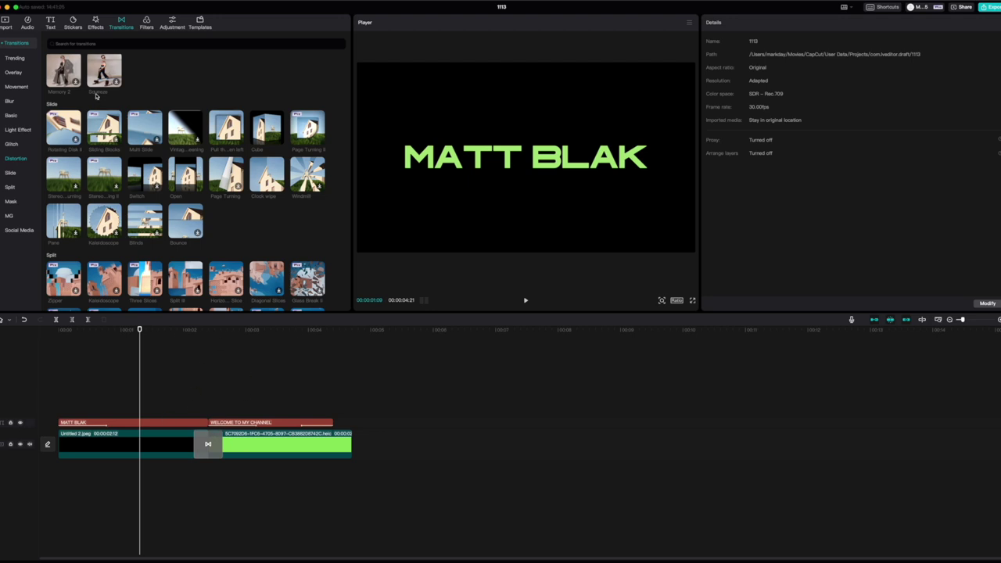
Add the TikTok sound 'Ready' under the clips, starting at the timeline's beginning.
click(28, 22)
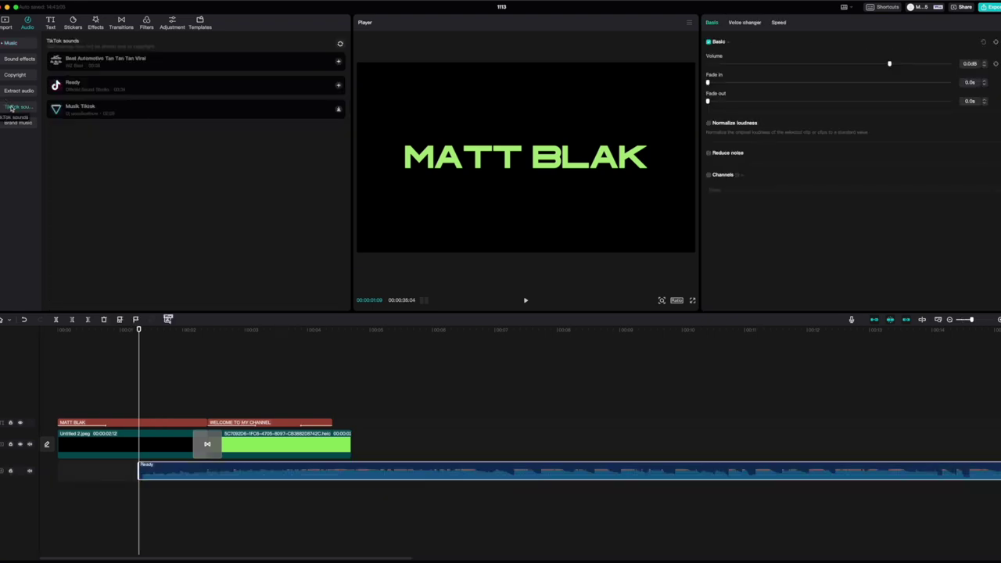
drag(432, 469, 344, 467)
click(160, 389)
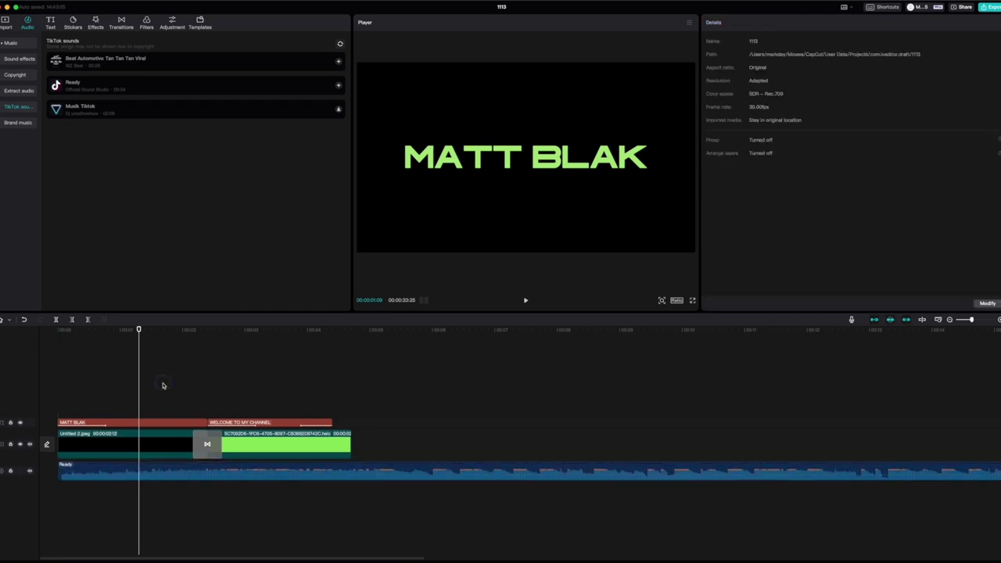
Preview the Ready music playing under the WELCOME TO MY CHANNEL section.
click(413, 405)
key(space)
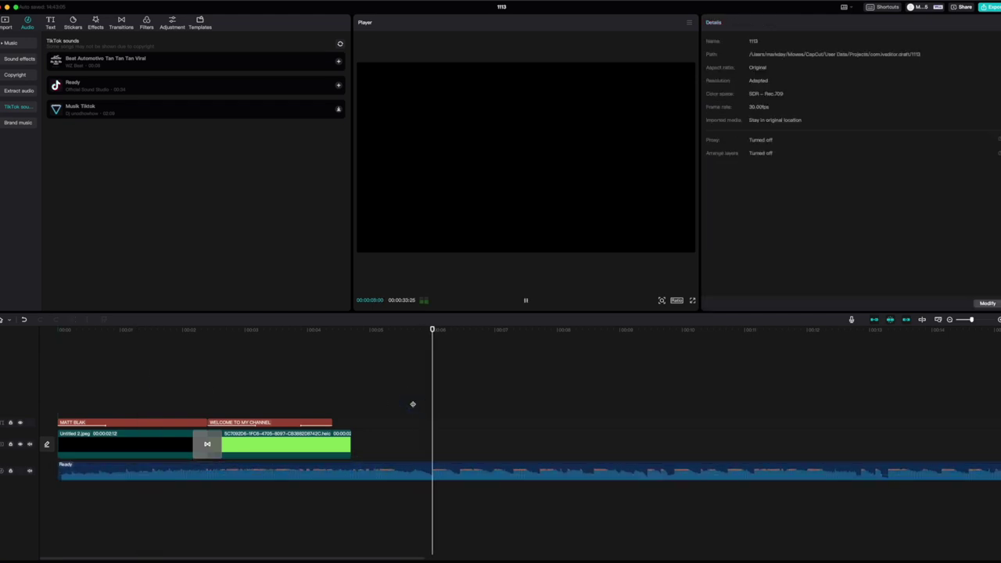
click(190, 385)
key(space)
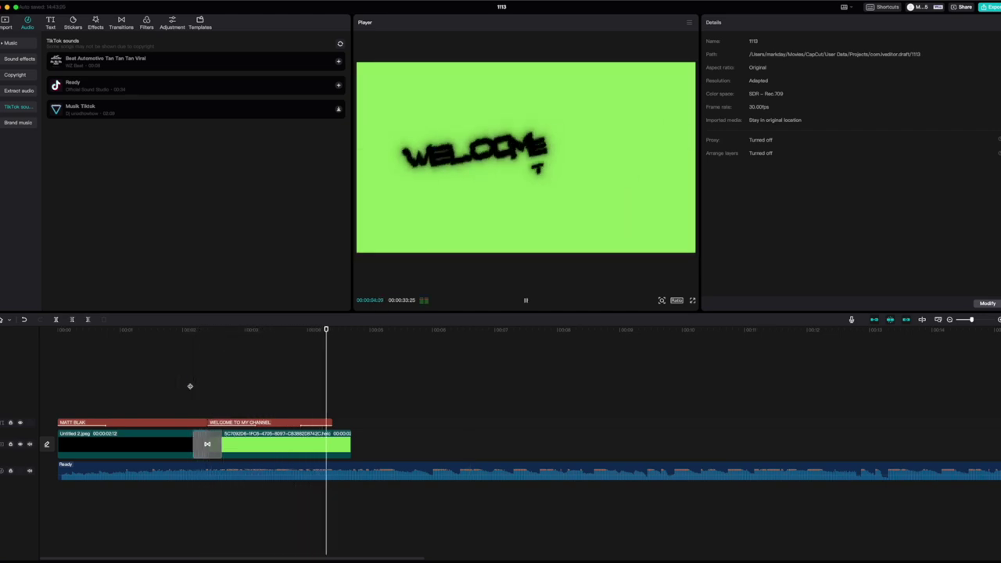
key(space)
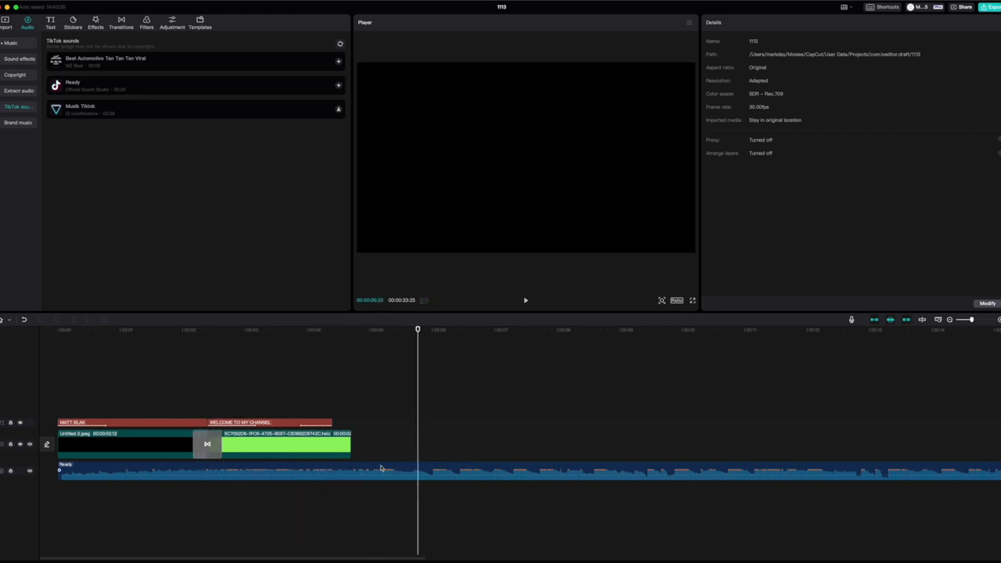
Trim the start of the Ready music, slide it back to 0:00, and listen.
click(110, 474)
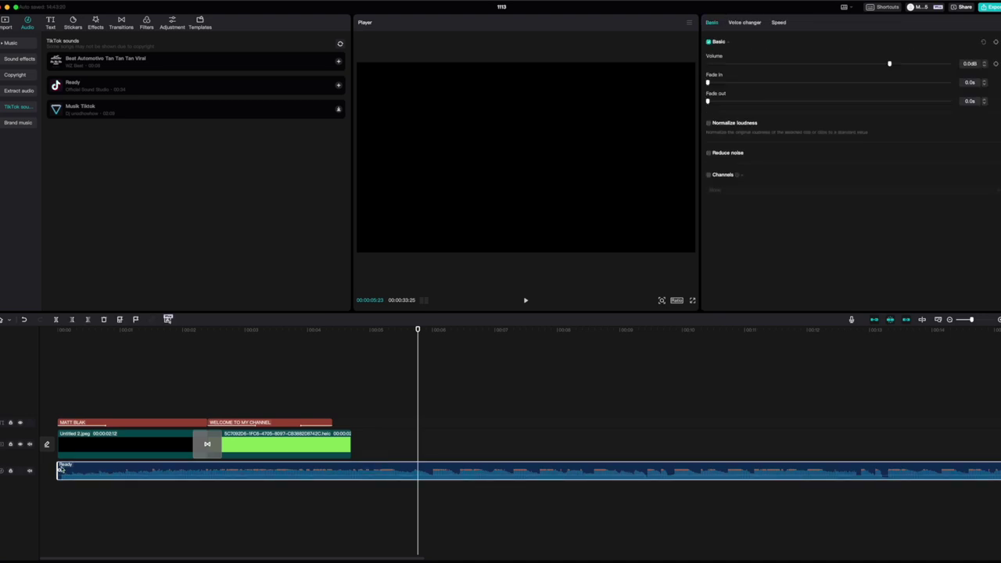
drag(58, 467, 225, 468)
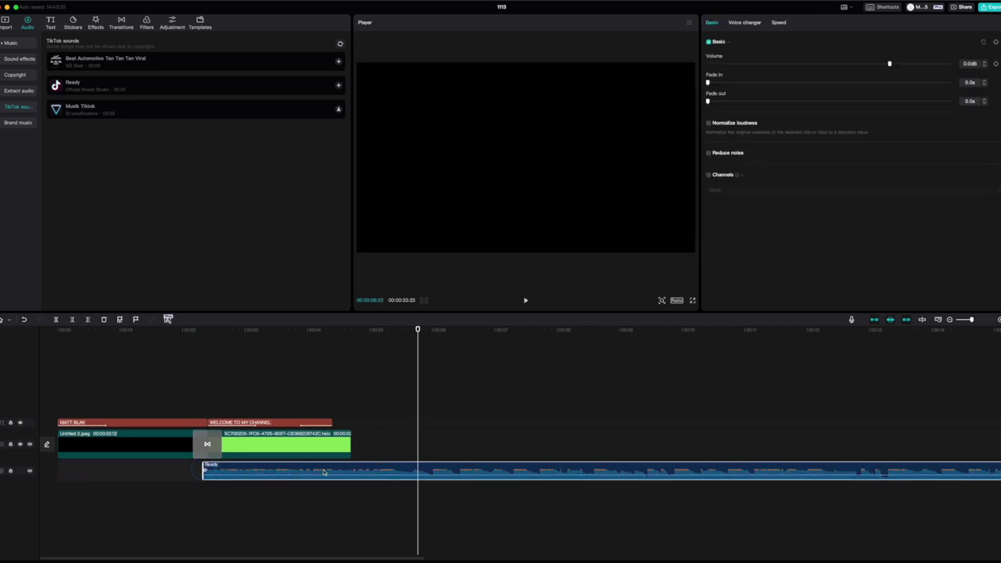
drag(387, 467, 215, 468)
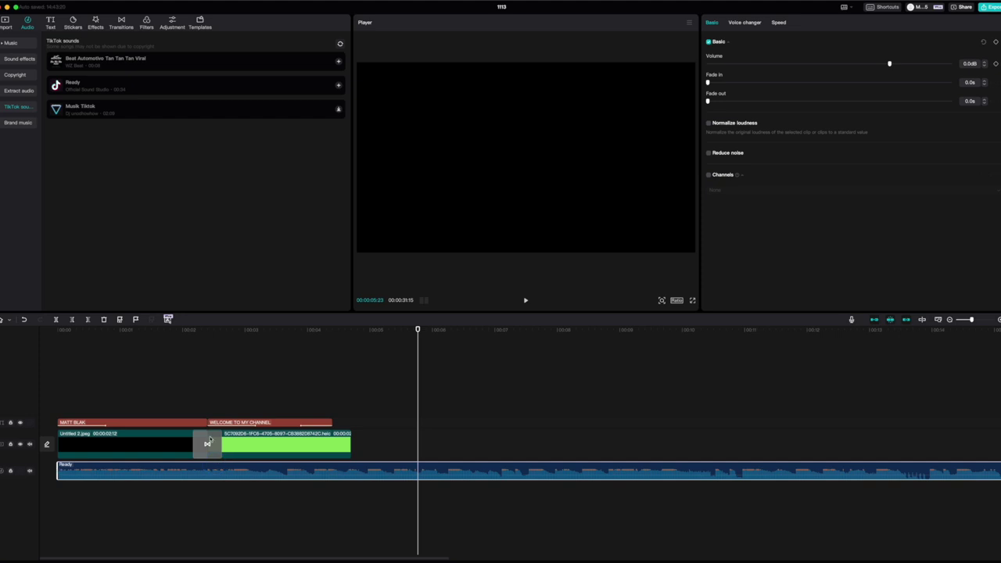
click(191, 382)
key(space)
key(space)
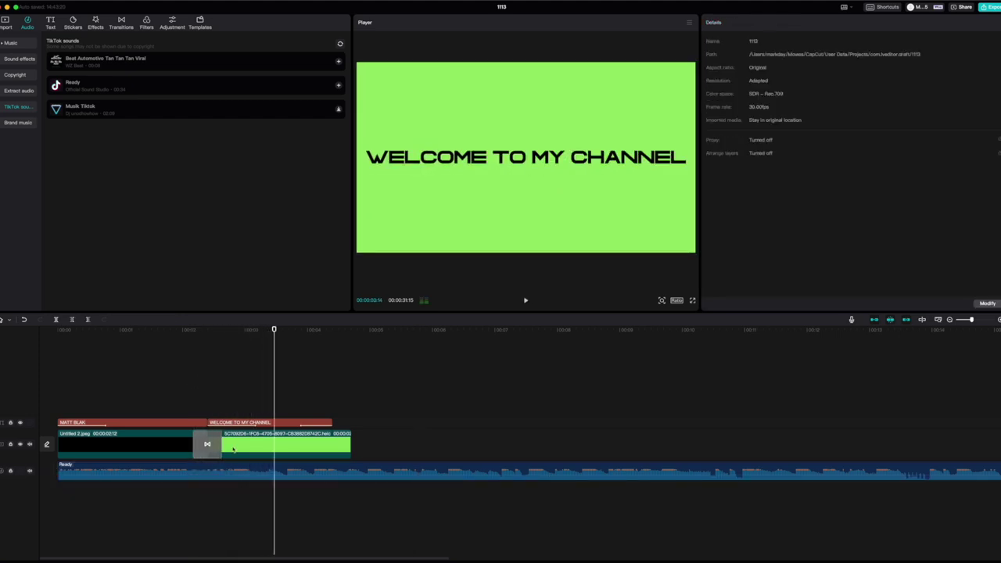
Trim a little more off the music's start and add a 0.7s fade-in.
click(61, 469)
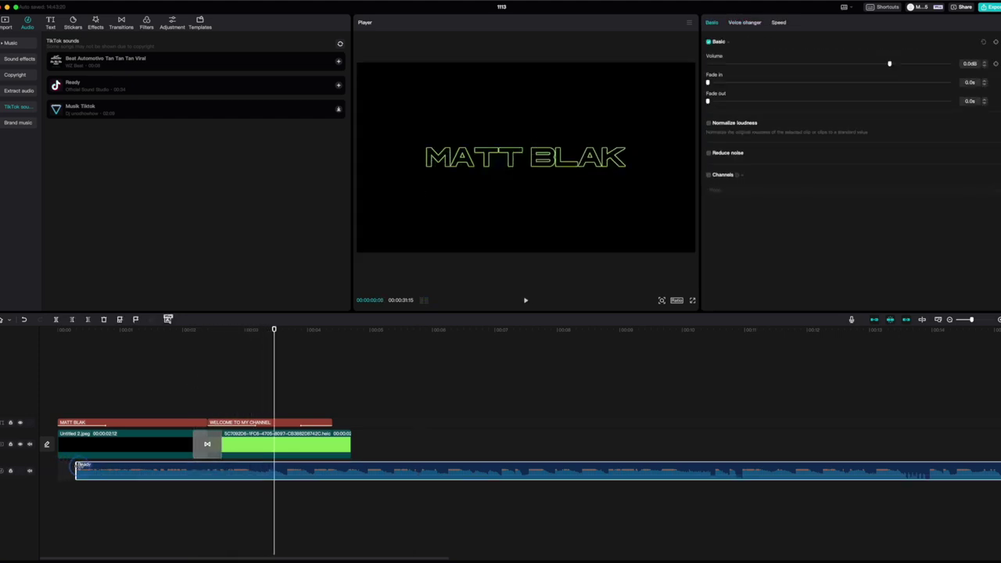
drag(200, 470, 144, 401)
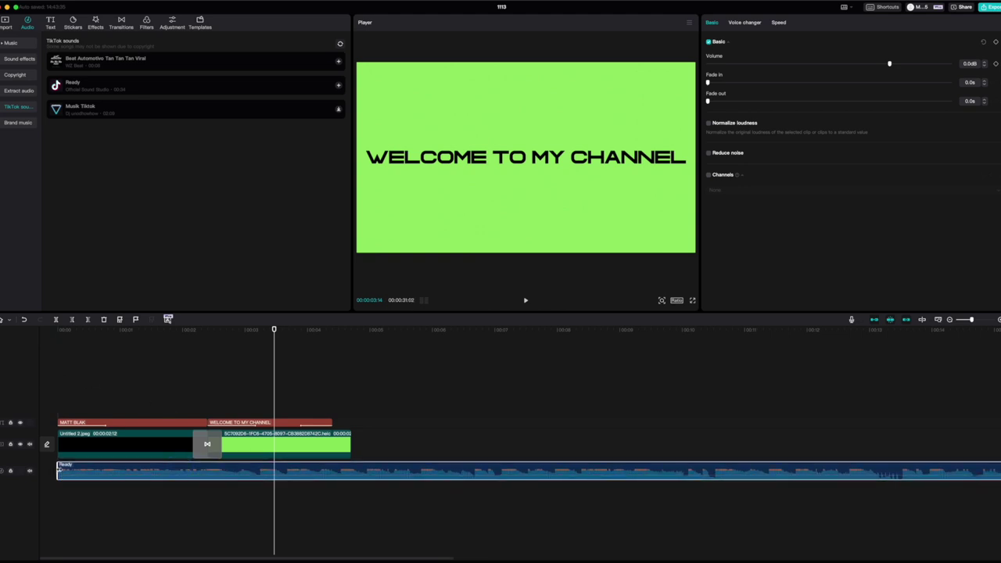
drag(59, 468, 106, 474)
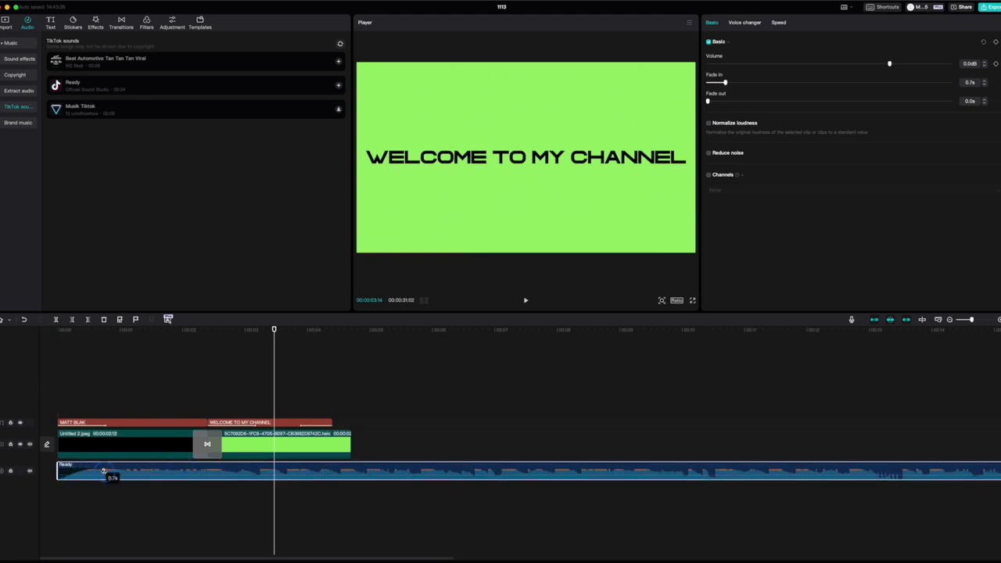
Split the Ready music at the intro's end, delete the remainder, and add a 0.2s fade-out.
click(57, 334)
key(space)
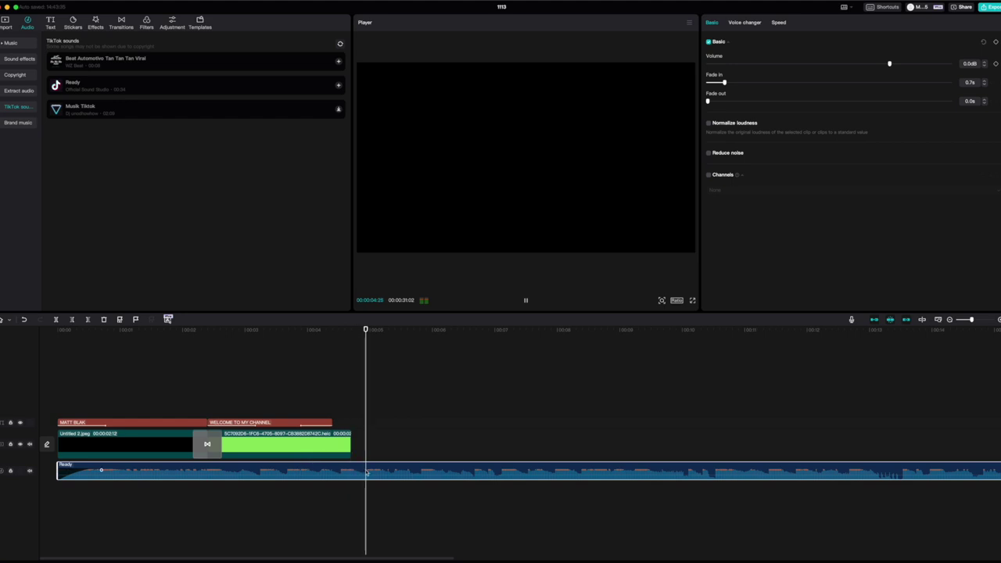
key(space)
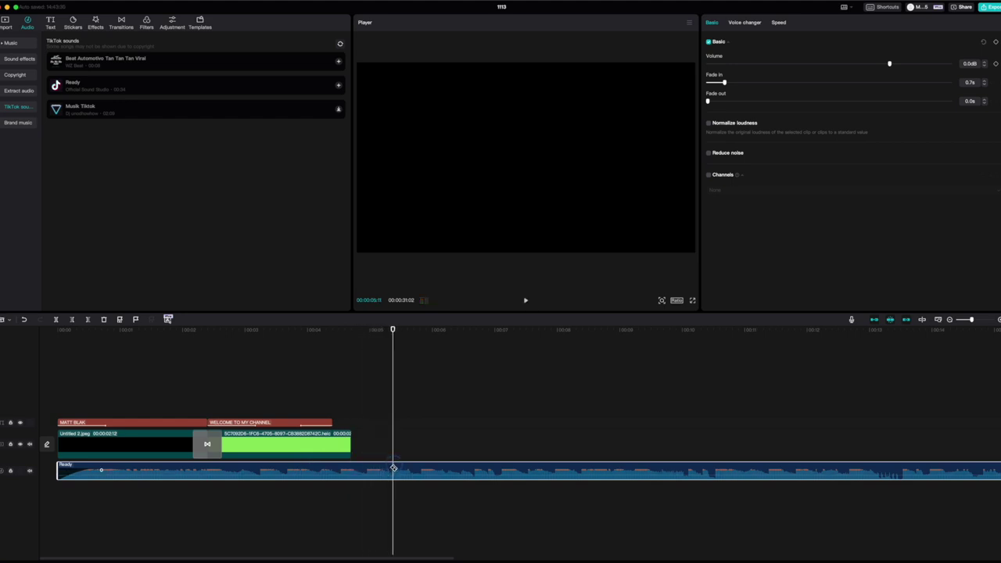
key(super+b)
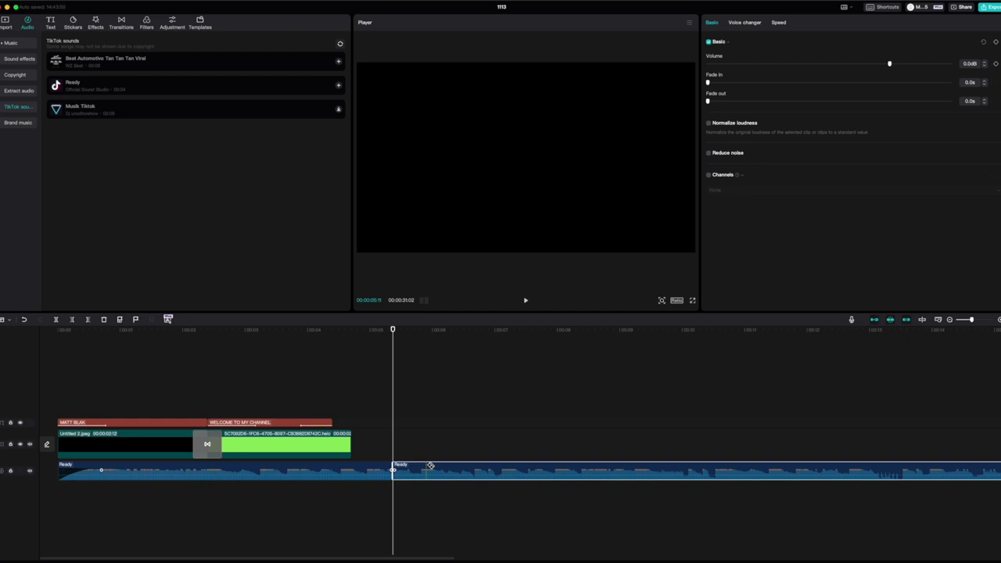
key(Delete)
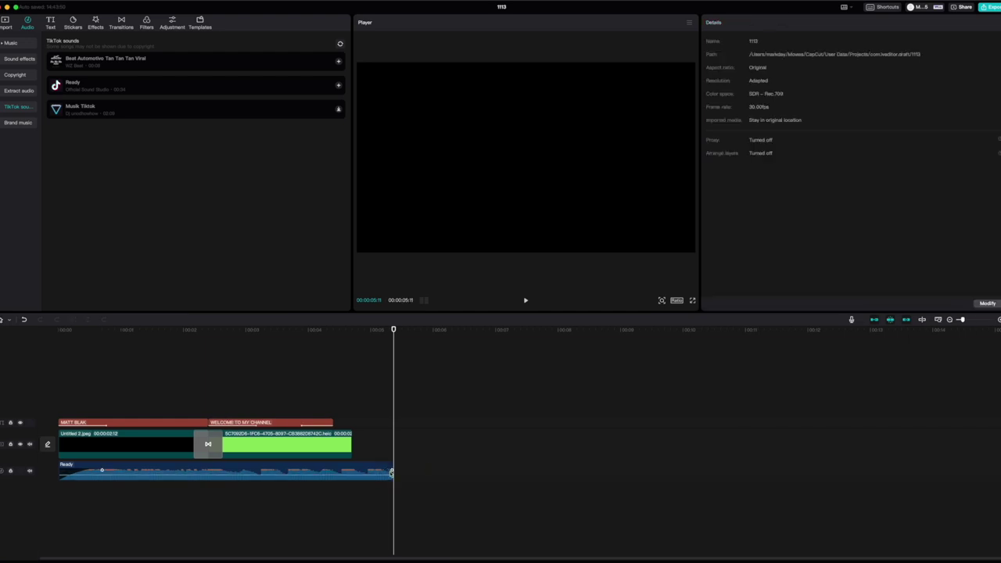
click(393, 471)
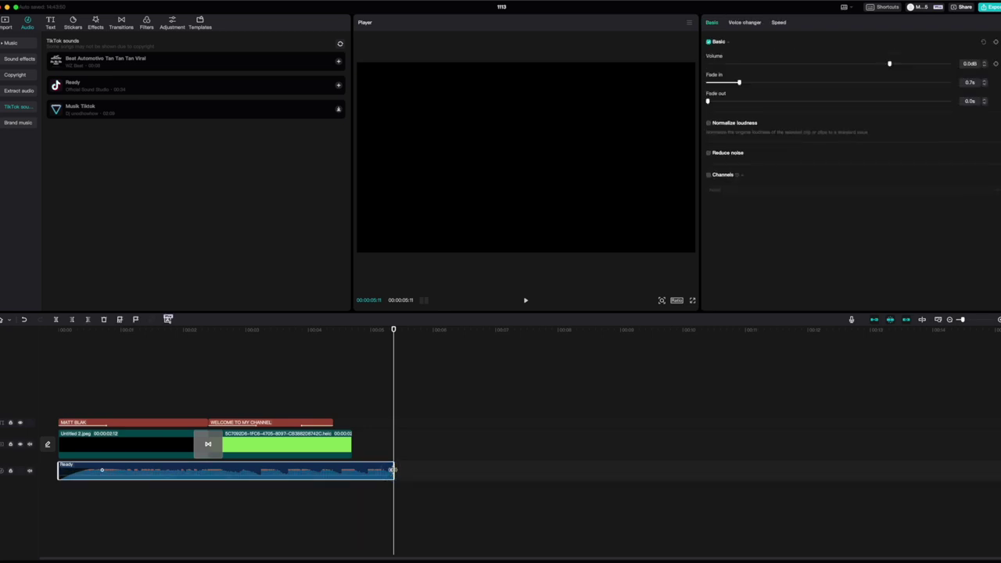
drag(391, 471, 287, 472)
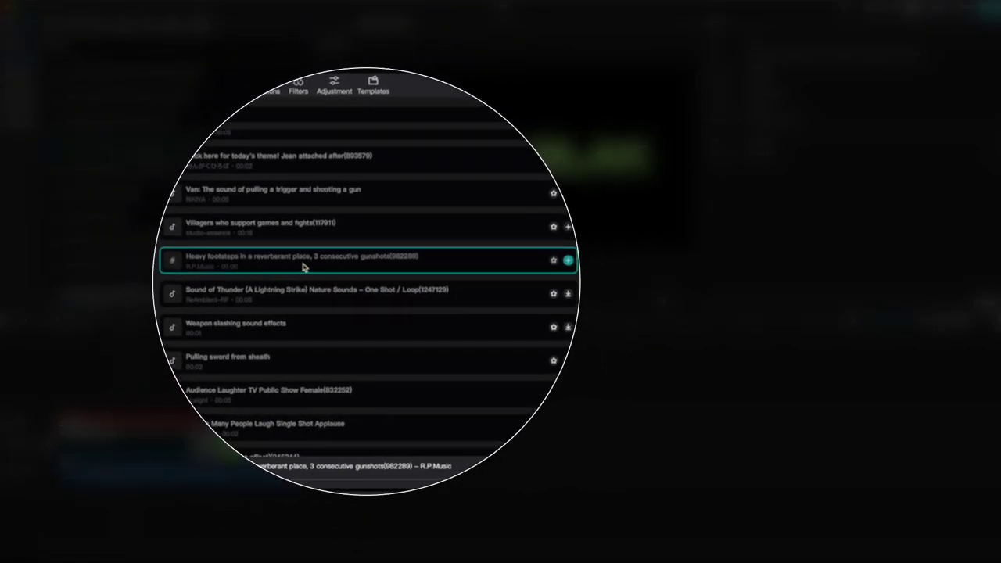
Add the 'Heavy footsteps in a reverberant place' sound effect at 0:00 and preview it.
click(568, 261)
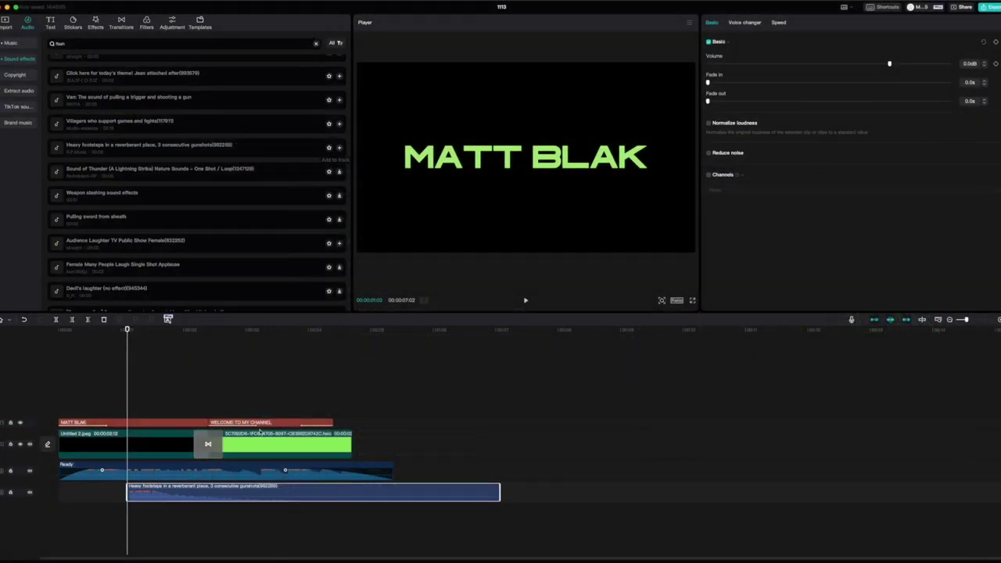
drag(272, 493, 203, 493)
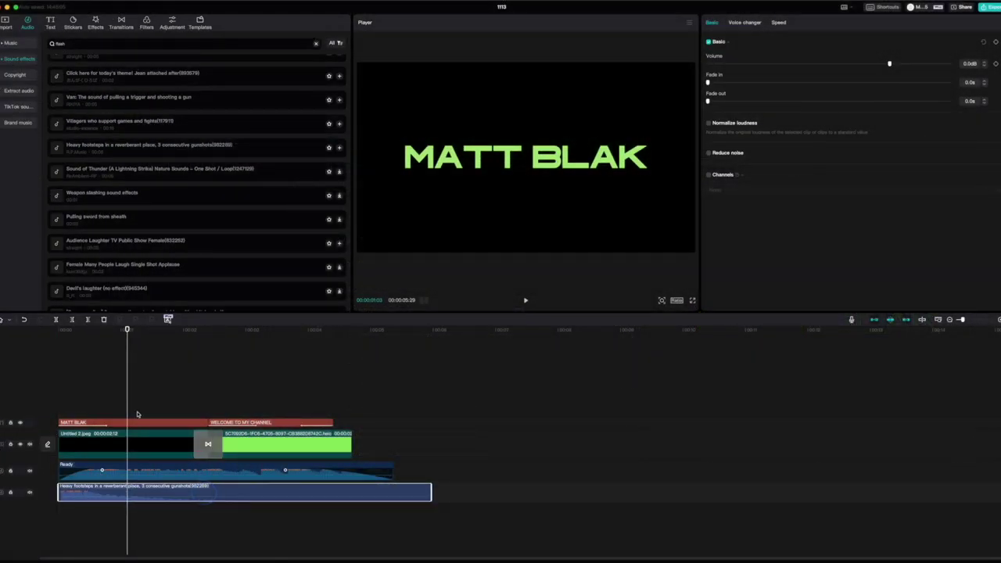
click(62, 342)
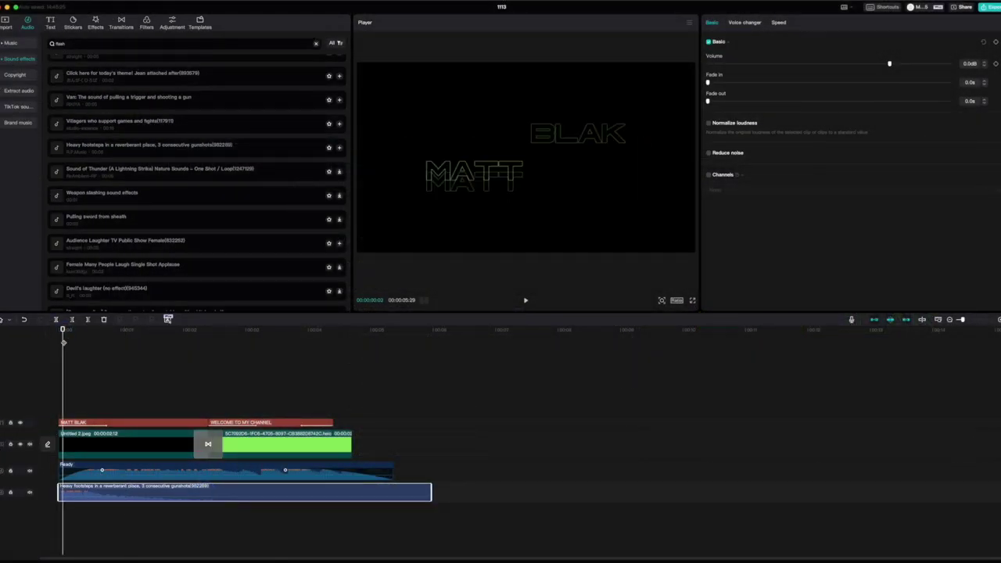
key(space)
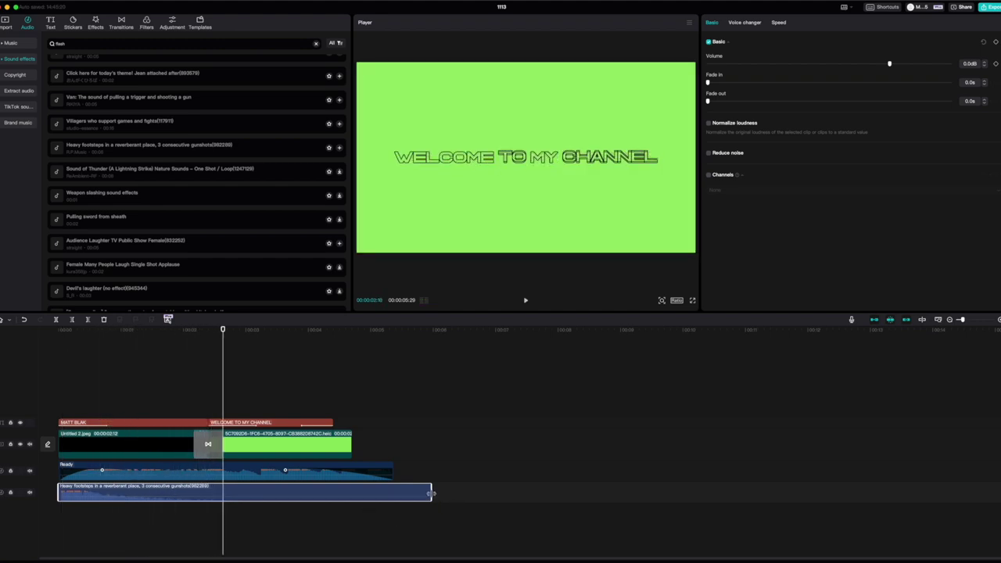
Trim the footsteps to end with the black title section and copy the clip.
key(w)
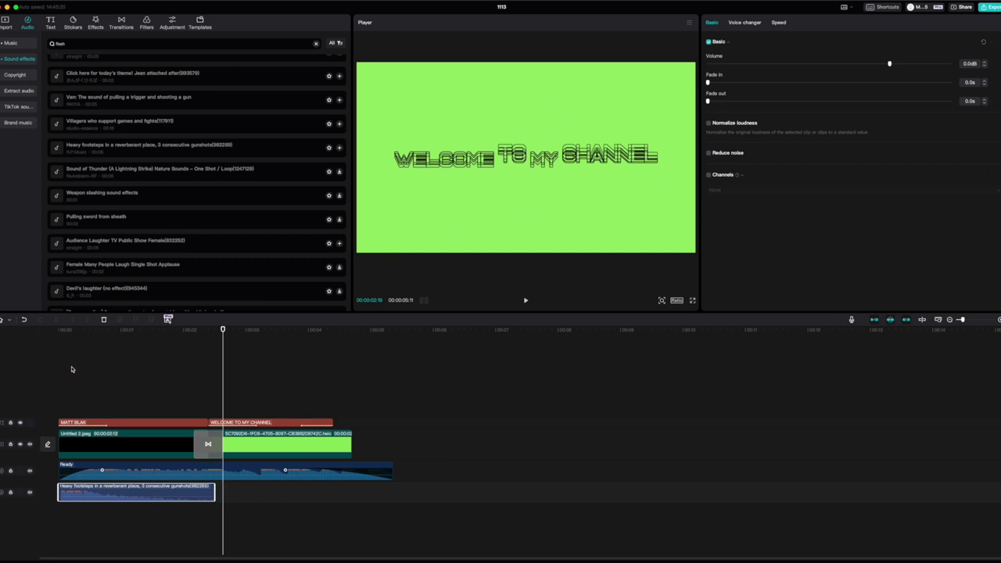
click(120, 489)
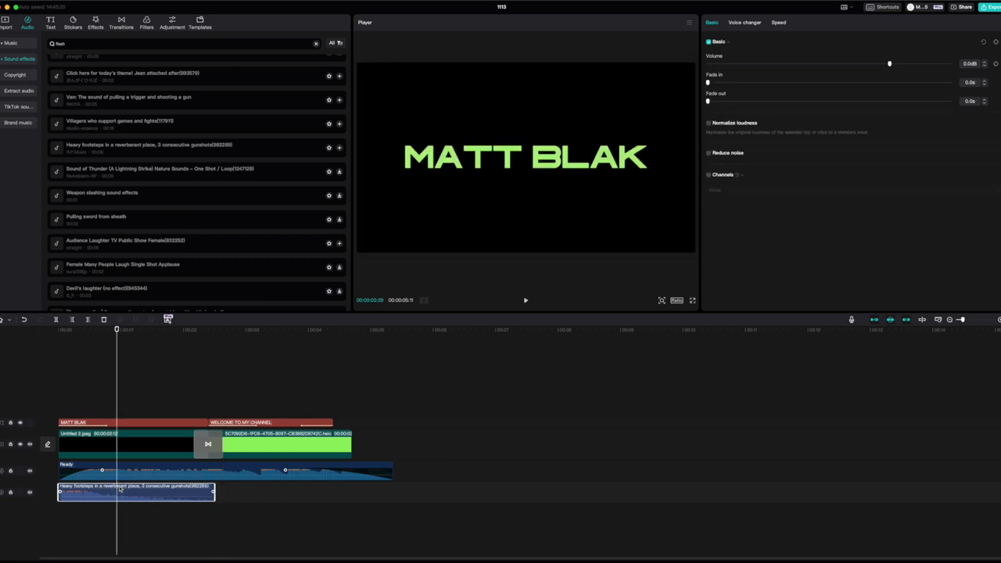
right_click(119, 489)
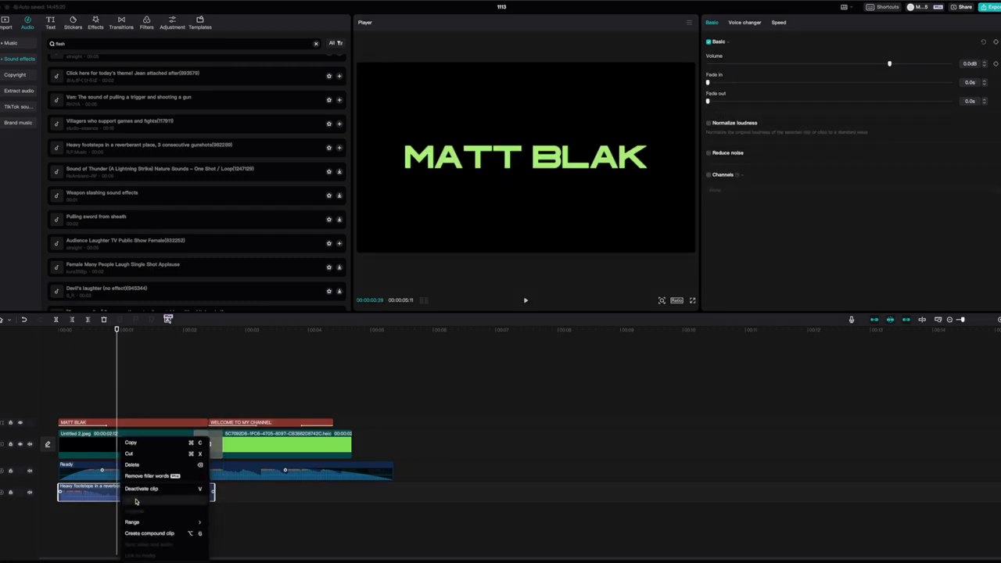
click(145, 444)
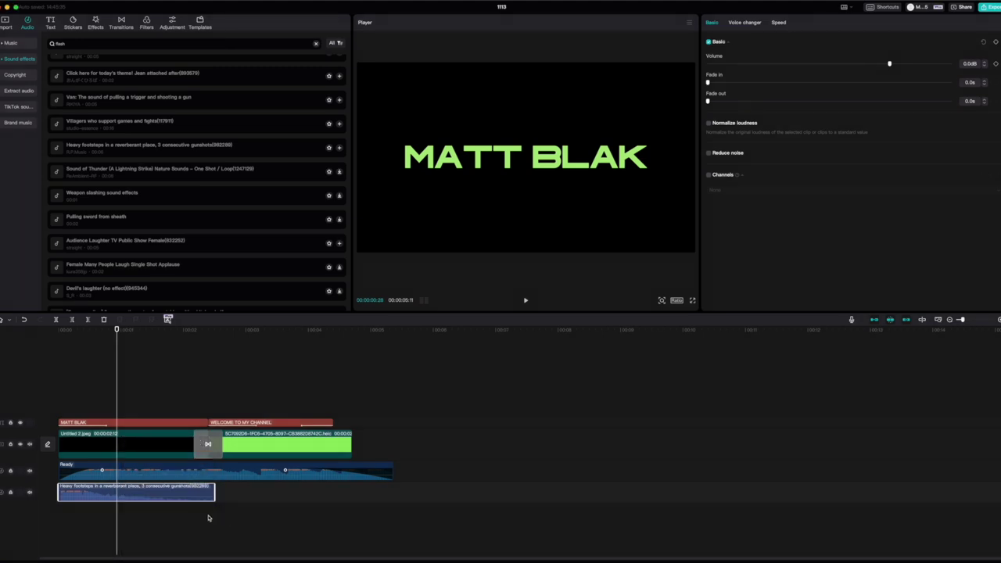
Paste the footsteps copy on a new track at the switch to green, nudged slightly earlier.
click(208, 518)
key(super+v)
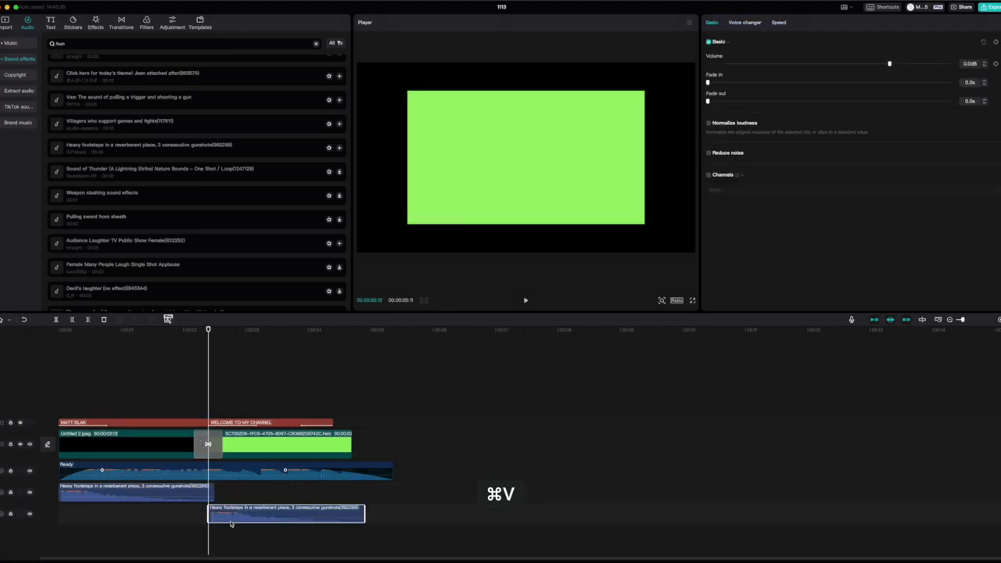
drag(245, 510, 239, 509)
Shift the second footsteps copy slightly later to end with the green clip, then replay the transition.
click(154, 332)
key(space)
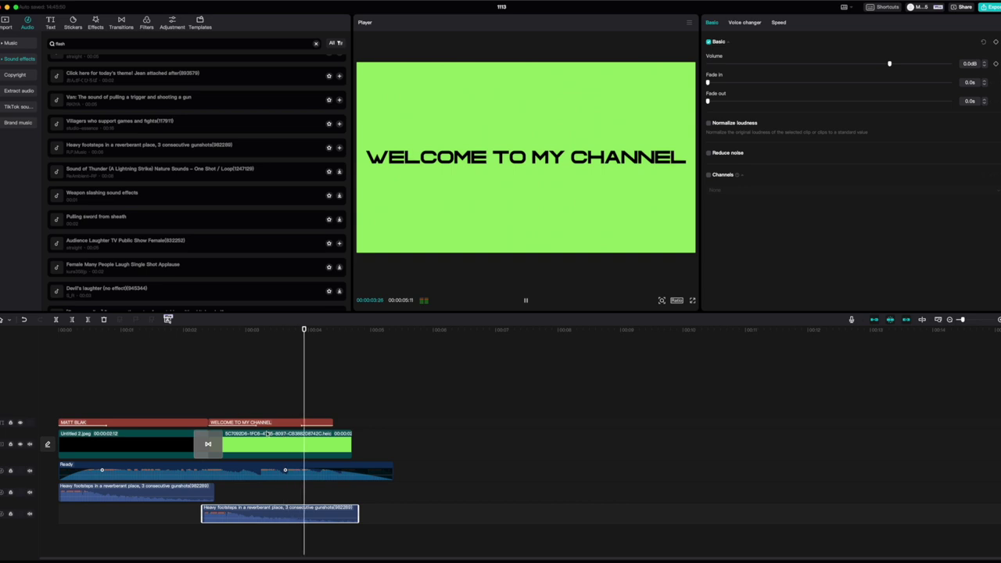
key(space)
drag(274, 507, 281, 508)
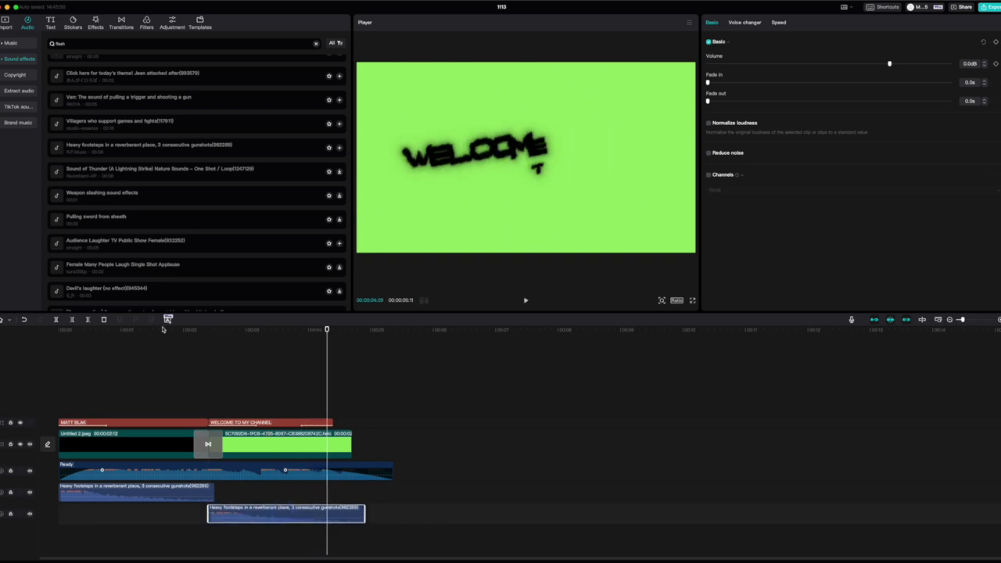
click(163, 329)
key(space)
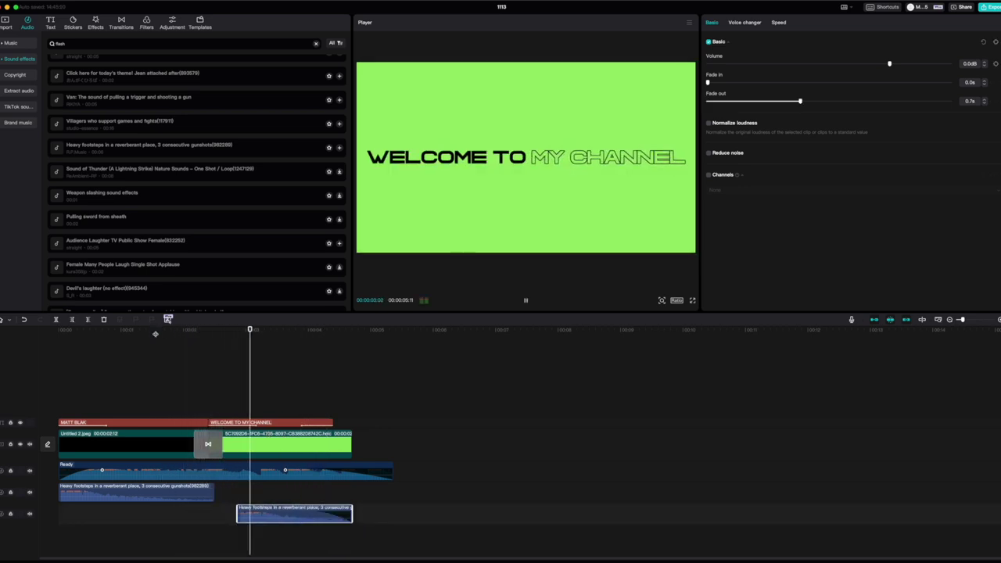